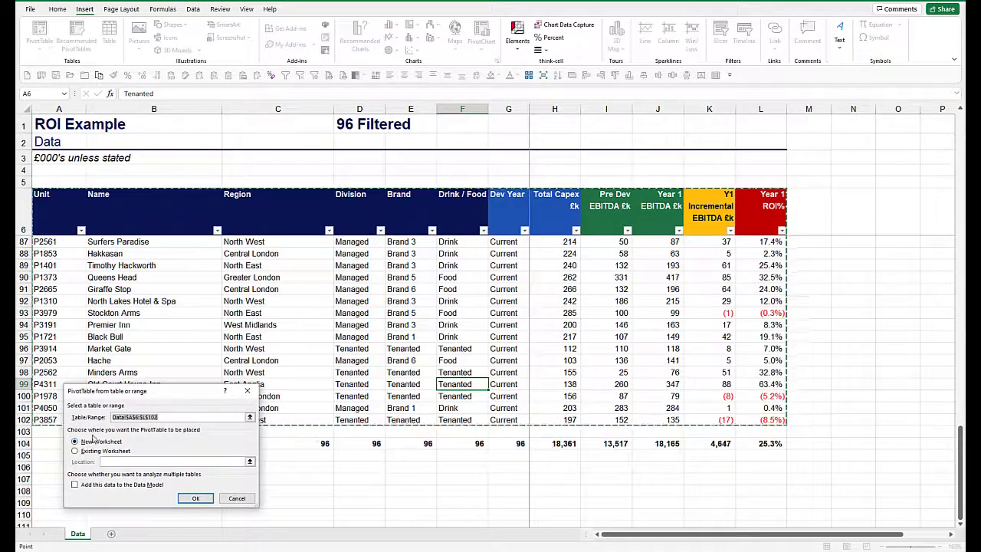
Create a PivotTable from the Data sheet range A6:L102 on a new worksheet and rename that sheet Pivot
{"action": "left_click", "coordinate": [196, 499]}
{"action": "left_click", "coordinate": [84, 534]}
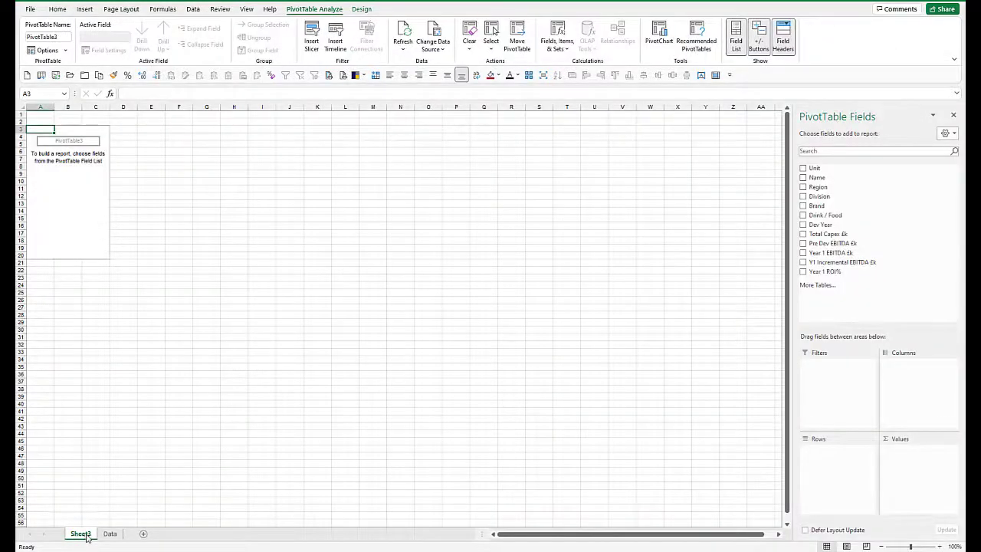
{"action": "type", "text": "Piv"}
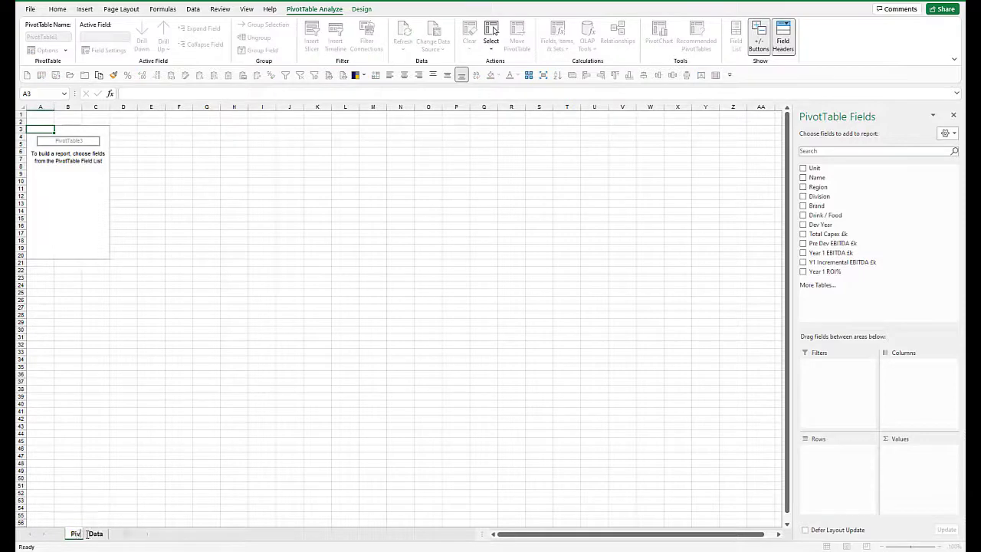
{"action": "type", "text": "ot"}
{"action": "key", "text": "Return"}
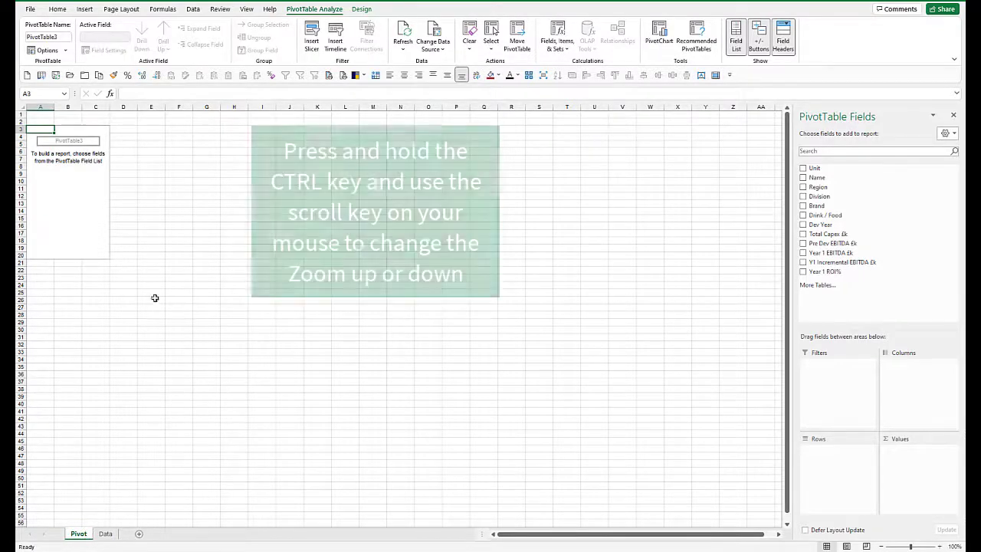
Add Division to the PivotTable rows and Total Capex £k, Y1 Incremental EBITDA £k and Year 1 ROI% to its values
{"action": "scroll", "coordinate": [170, 305], "scroll_direction": "up", "scroll_amount": 4, "text": "ctrl"}
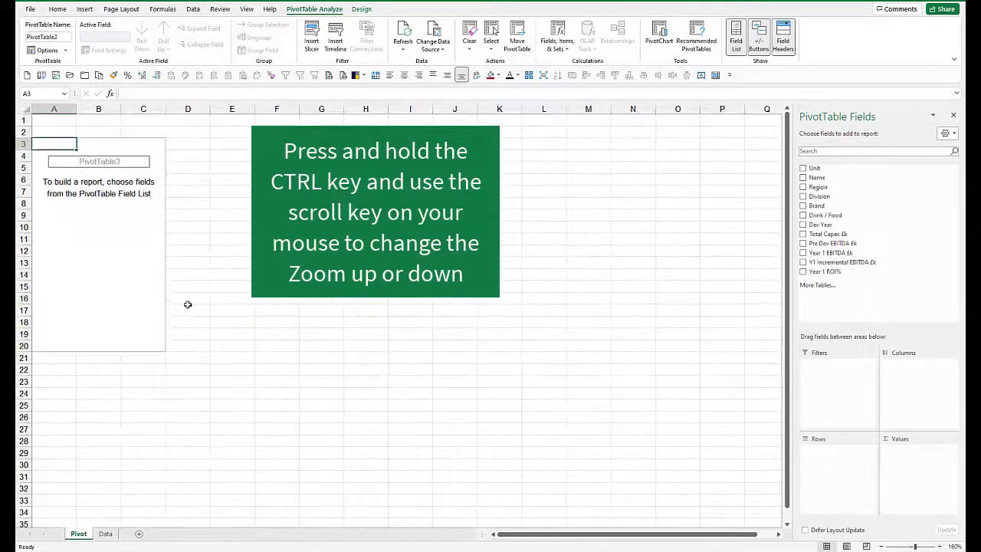
{"action": "scroll", "coordinate": [188, 305], "scroll_direction": "up", "scroll_amount": 2, "text": "ctrl"}
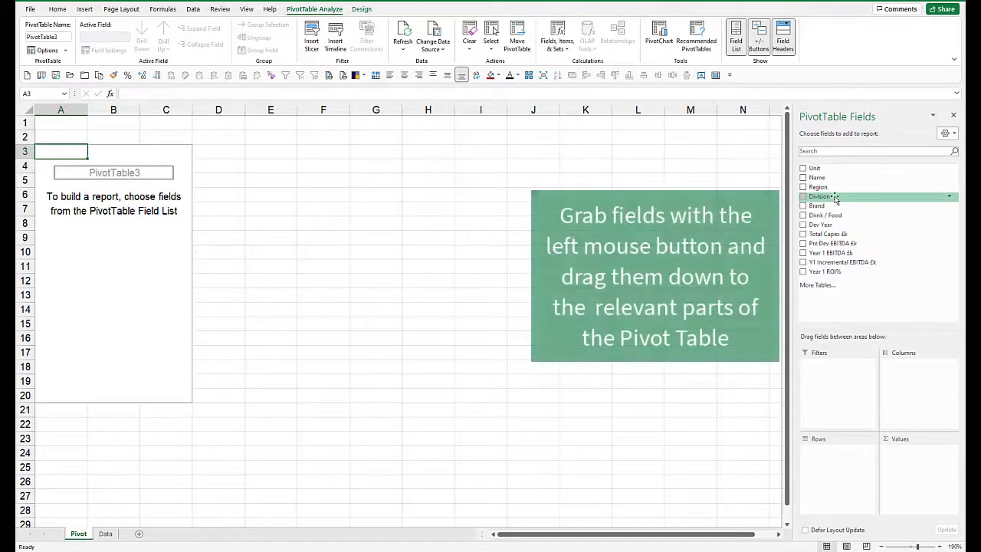
{"action": "left_click_drag", "start_coordinate": [835, 198], "coordinate": [836, 477]}
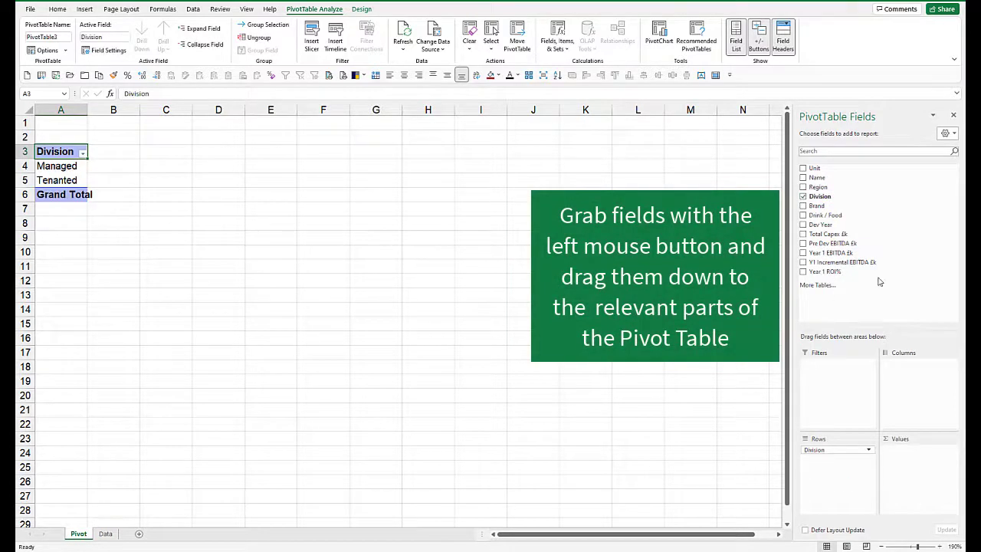
{"action": "left_click_drag", "start_coordinate": [829, 234], "coordinate": [914, 483]}
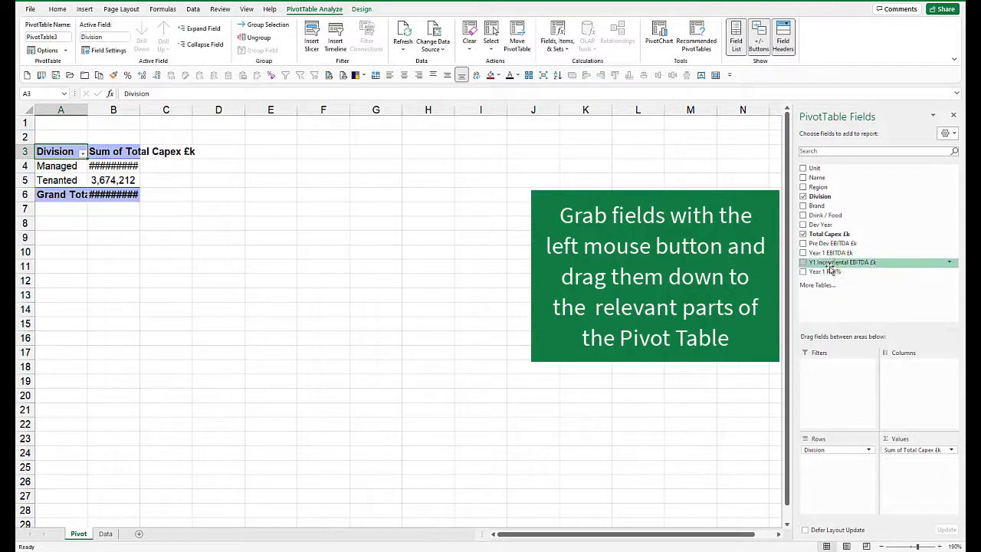
{"action": "left_click_drag", "start_coordinate": [829, 268], "coordinate": [923, 458]}
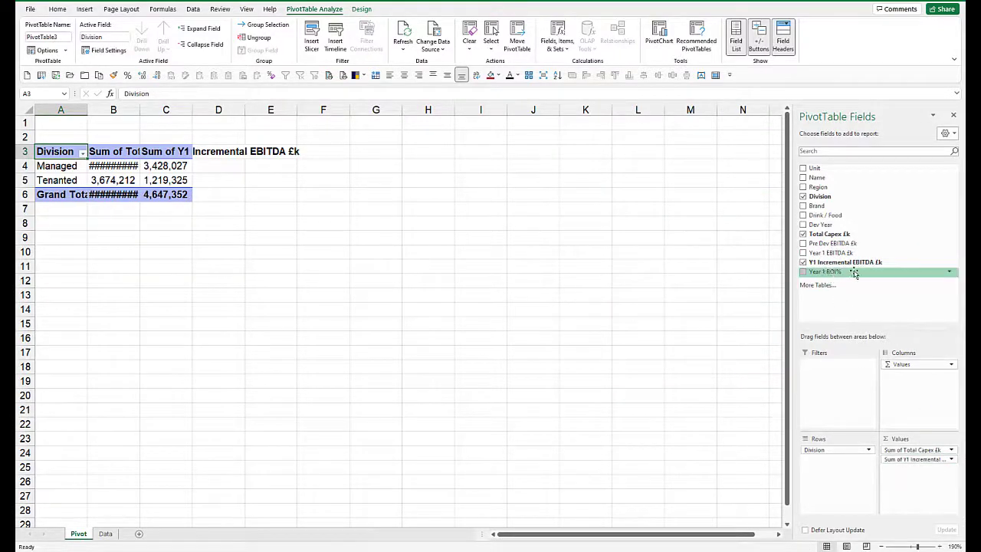
{"action": "left_click_drag", "start_coordinate": [848, 274], "coordinate": [913, 483]}
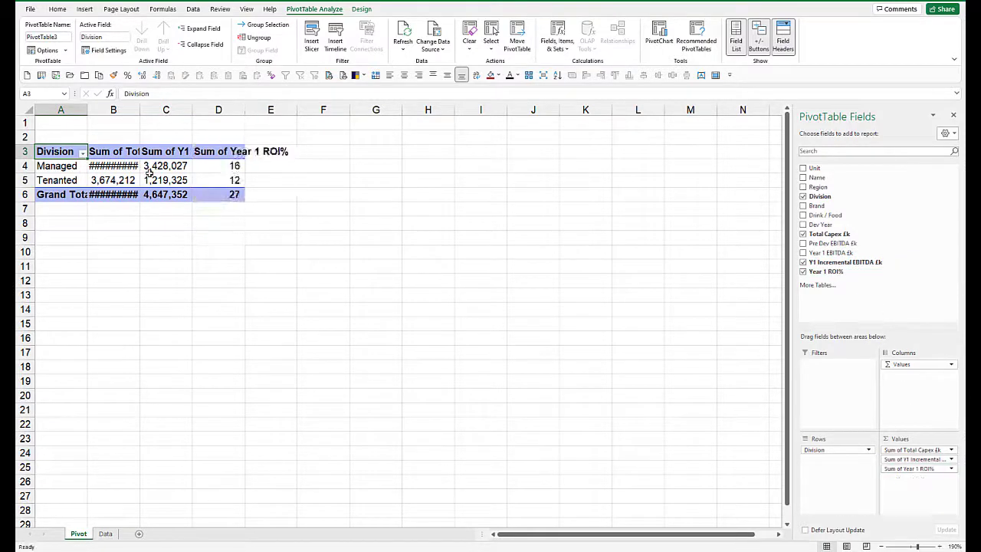
Apply the Thousands cell style to the Total Capex and Y1 Incremental EBITDA values in B4:C6
{"action": "left_click_drag", "start_coordinate": [123, 163], "coordinate": [172, 195]}
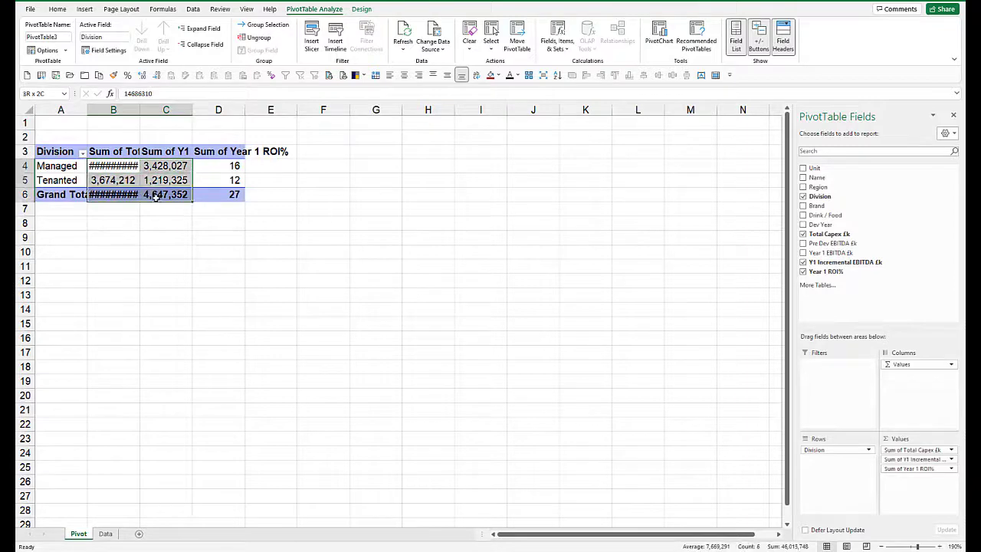
{"action": "left_click", "coordinate": [57, 9]}
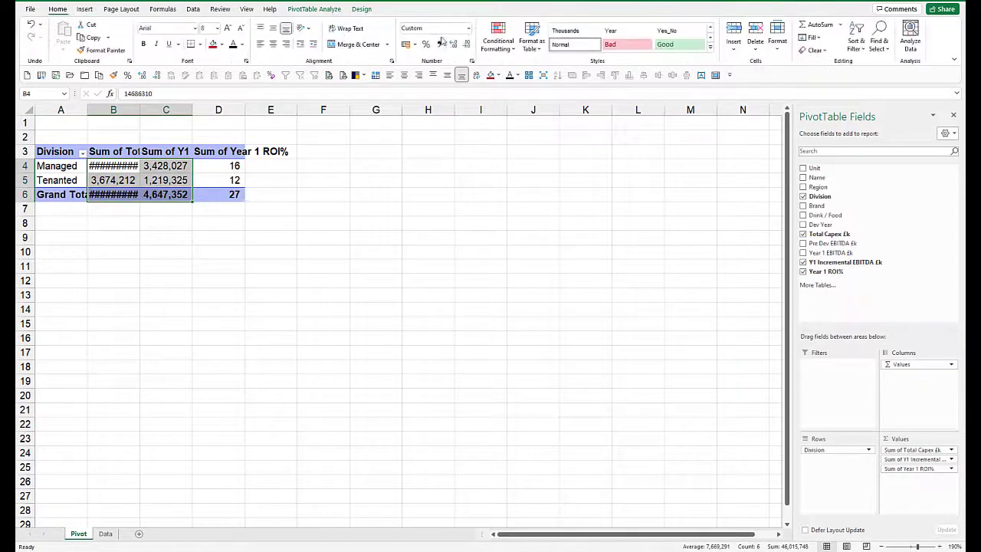
{"action": "left_click", "coordinate": [584, 31]}
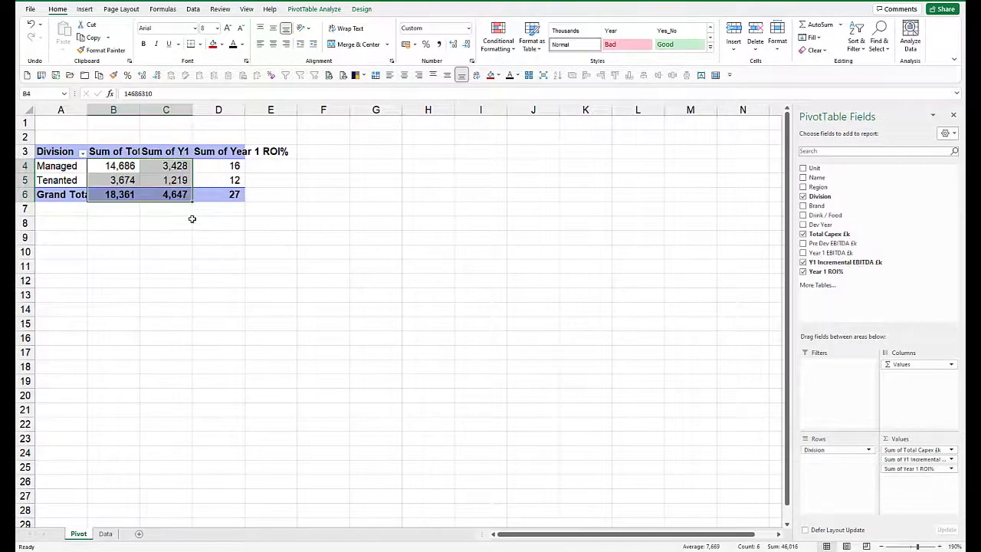
{"action": "left_click", "coordinate": [132, 196]}
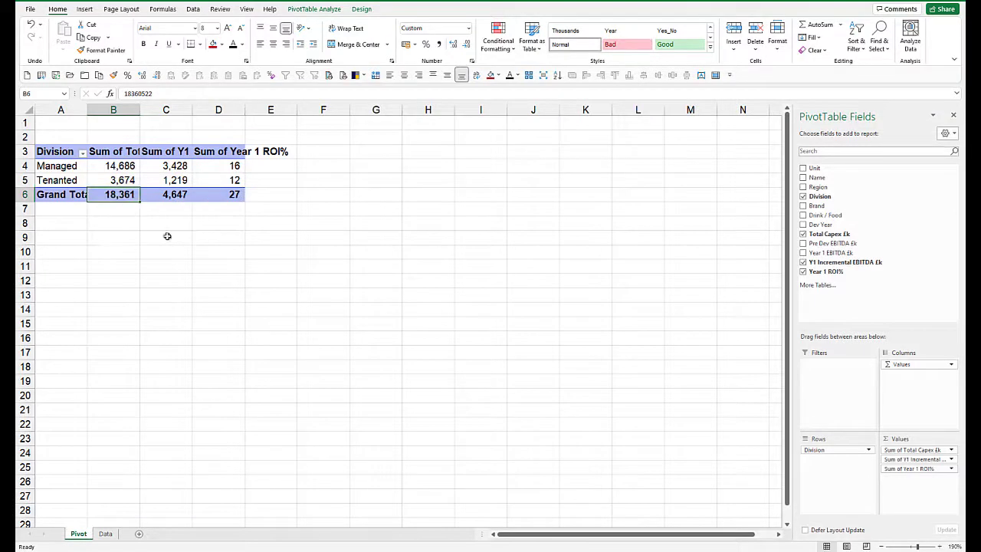
{"action": "left_click", "coordinate": [175, 195]}
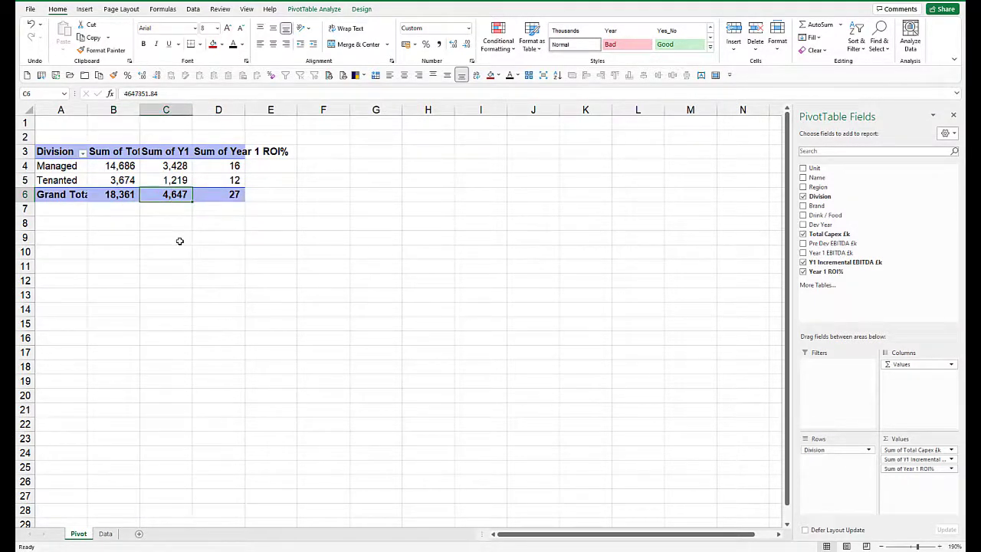
Format the summed Year 1 ROI% values in D4:D6 with the Percentage cell style
{"action": "left_click", "coordinate": [219, 195]}
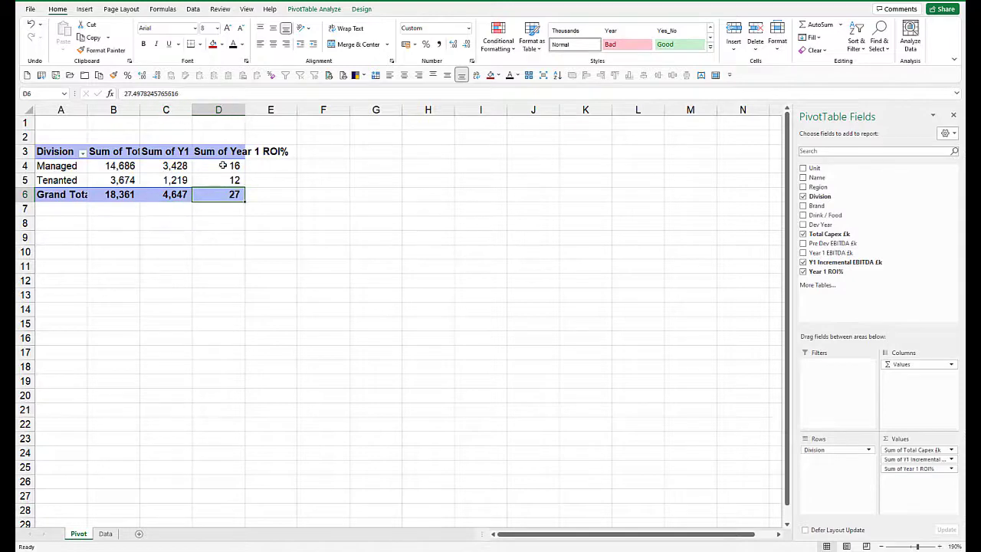
{"action": "left_click_drag", "start_coordinate": [228, 165], "coordinate": [226, 195]}
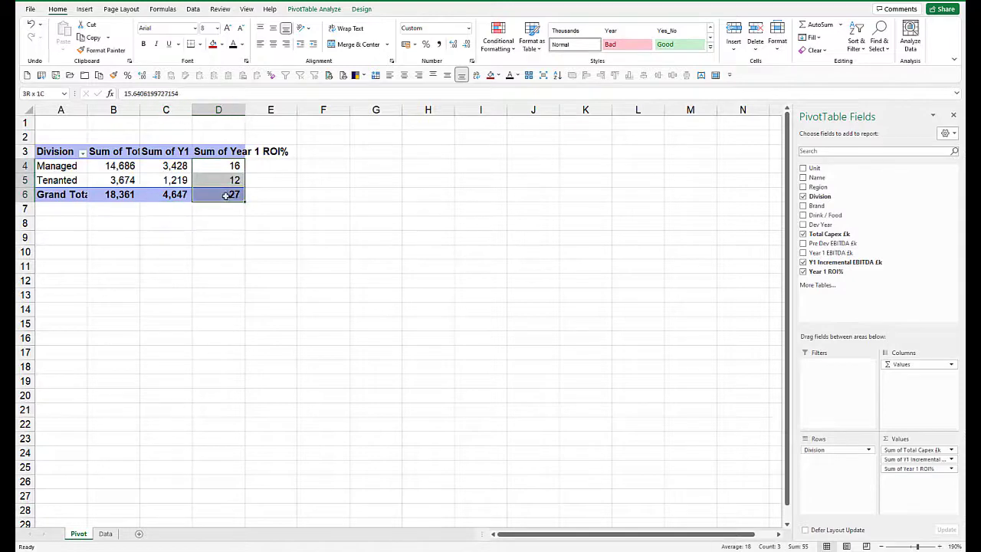
{"action": "left_click", "coordinate": [711, 47]}
{"action": "left_click", "coordinate": [617, 41]}
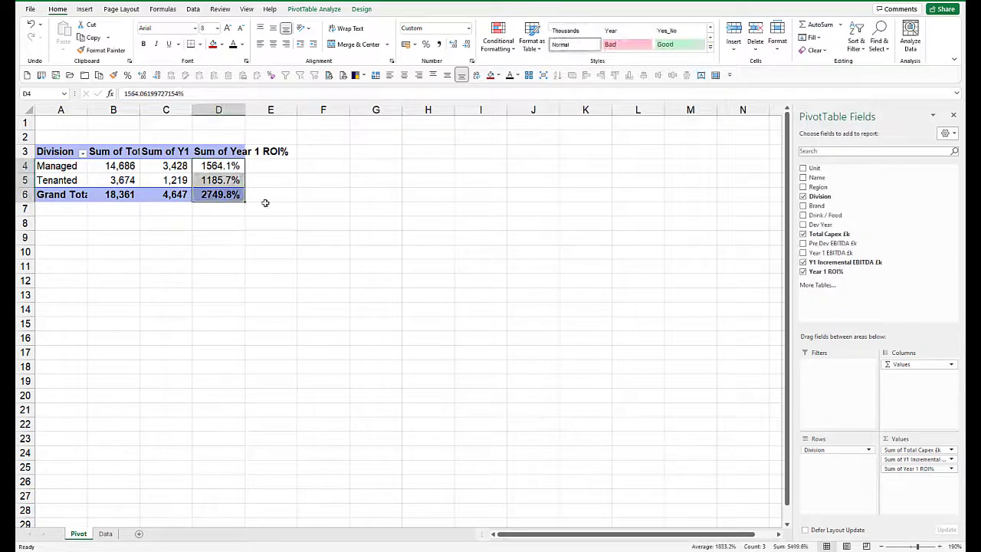
{"action": "left_click", "coordinate": [223, 194]}
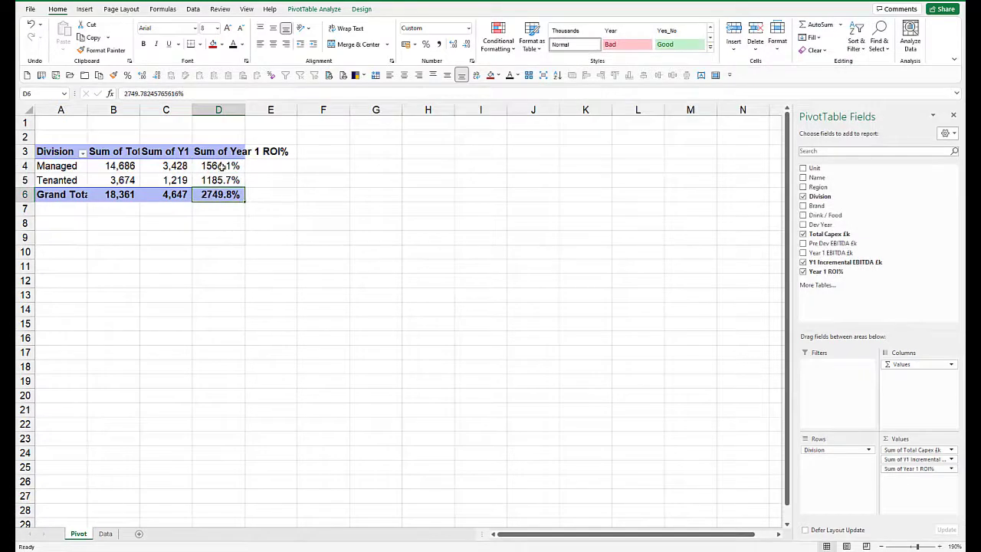
Inspect the formula behind the Year 1 ROI% total in cell L104 of the Data sheet
{"action": "left_click", "coordinate": [105, 535]}
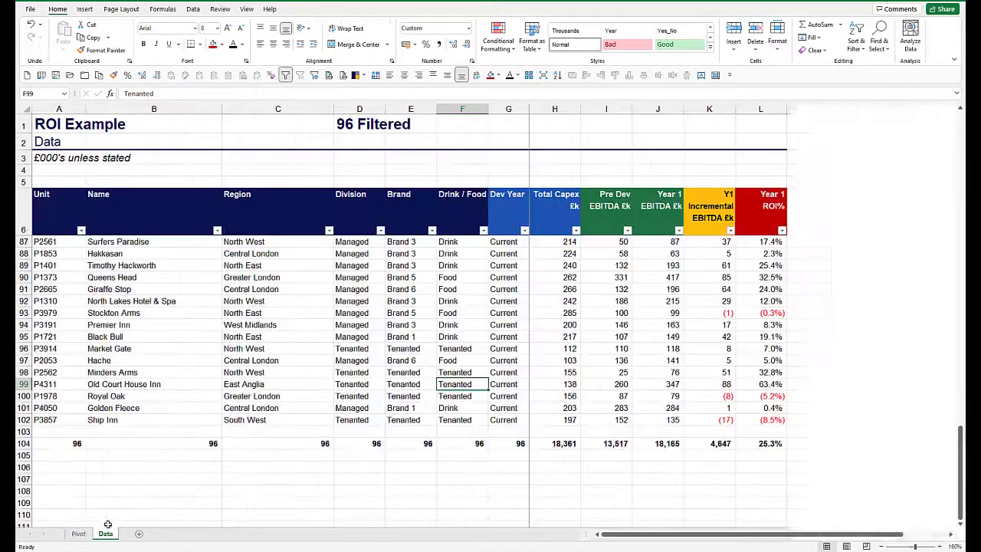
{"action": "left_click", "coordinate": [767, 445]}
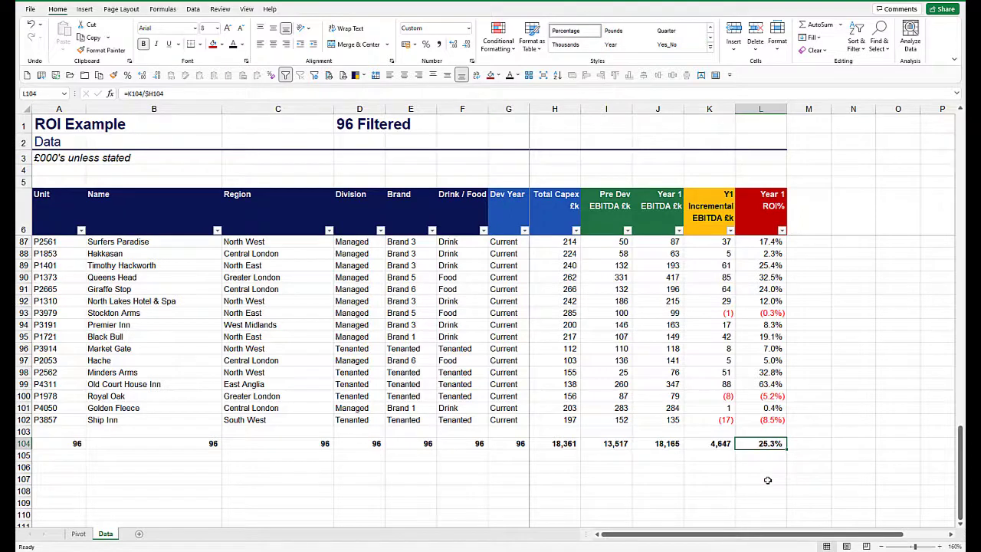
{"action": "key", "text": "F2"}
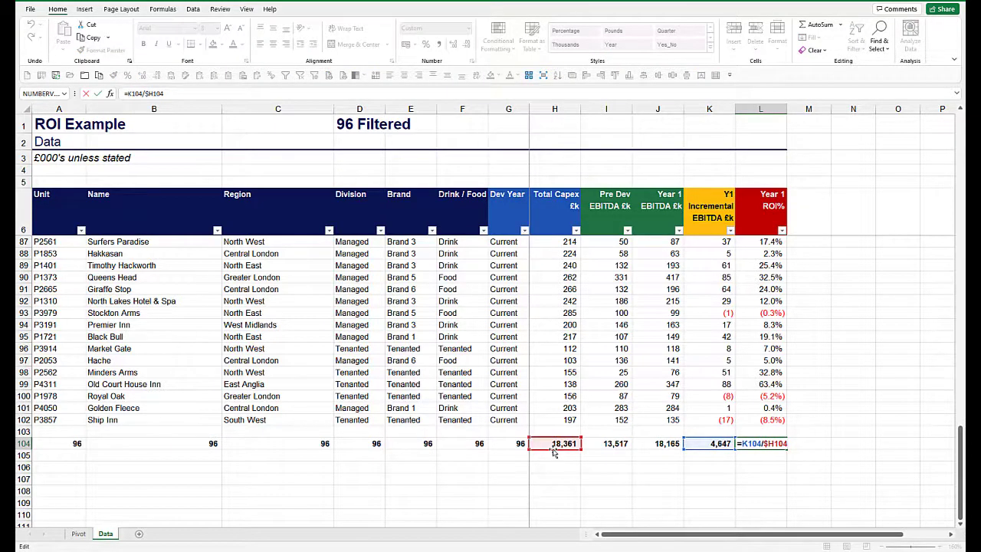
{"action": "key", "text": "Escape"}
Change the Year 1 ROI% value field on the Pivot sheet to summarize by Average
{"action": "left_click", "coordinate": [78, 534]}
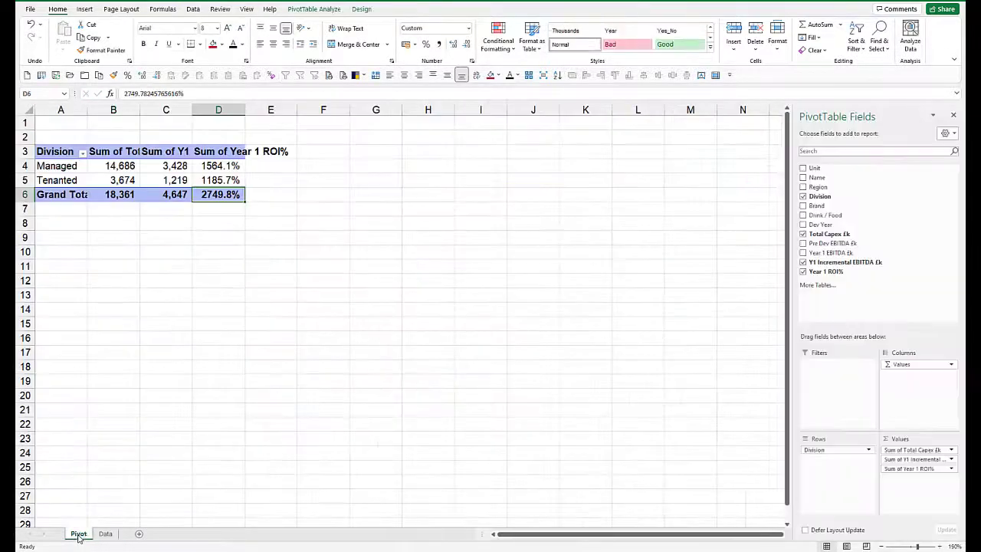
{"action": "right_click", "coordinate": [216, 196]}
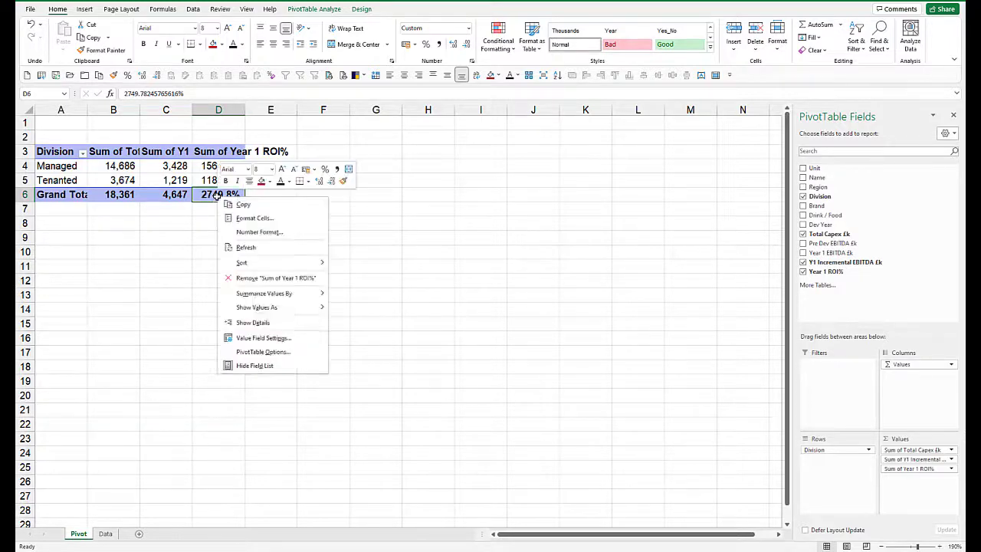
{"action": "left_click", "coordinate": [256, 338]}
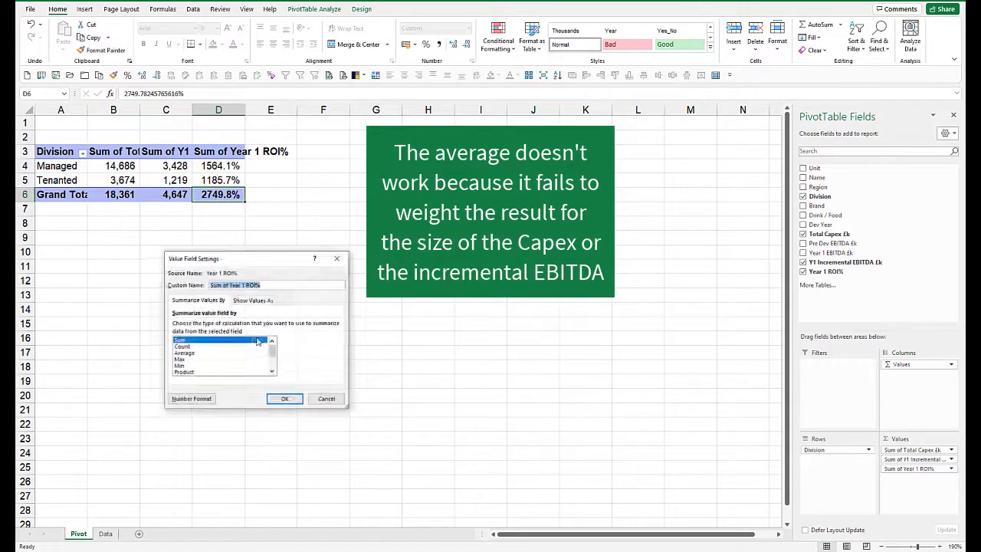
{"action": "left_click", "coordinate": [188, 354]}
{"action": "left_click", "coordinate": [284, 398]}
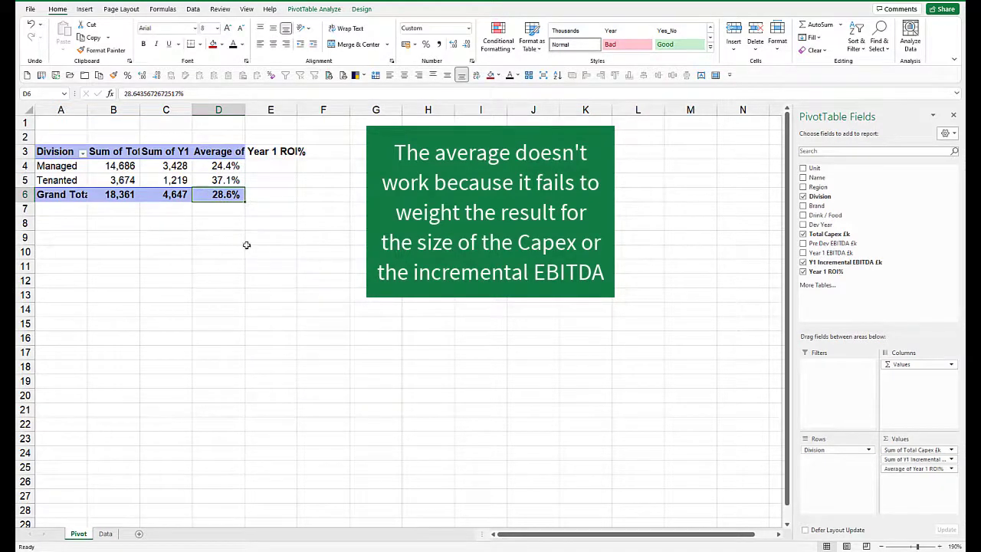
{"action": "mouse_move", "coordinate": [205, 197]}
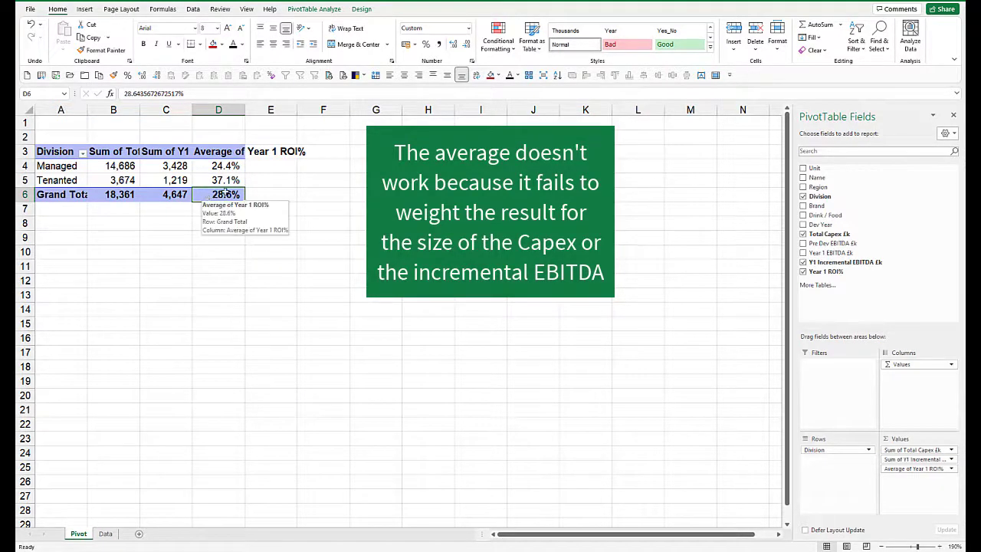
Fill E4:E6 beside the PivotTable with the formula =C4/B4 to divide incremental EBITDA by capex
{"action": "left_click_drag", "start_coordinate": [271, 171], "coordinate": [274, 193]}
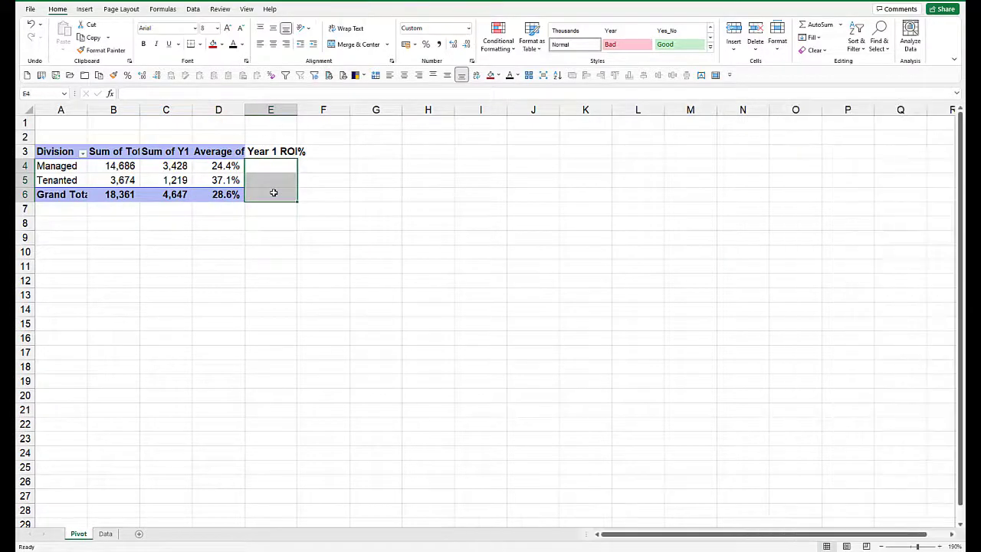
{"action": "type", "text": "="}
{"action": "key", "text": "Left"}
{"action": "key", "text": "Left"}
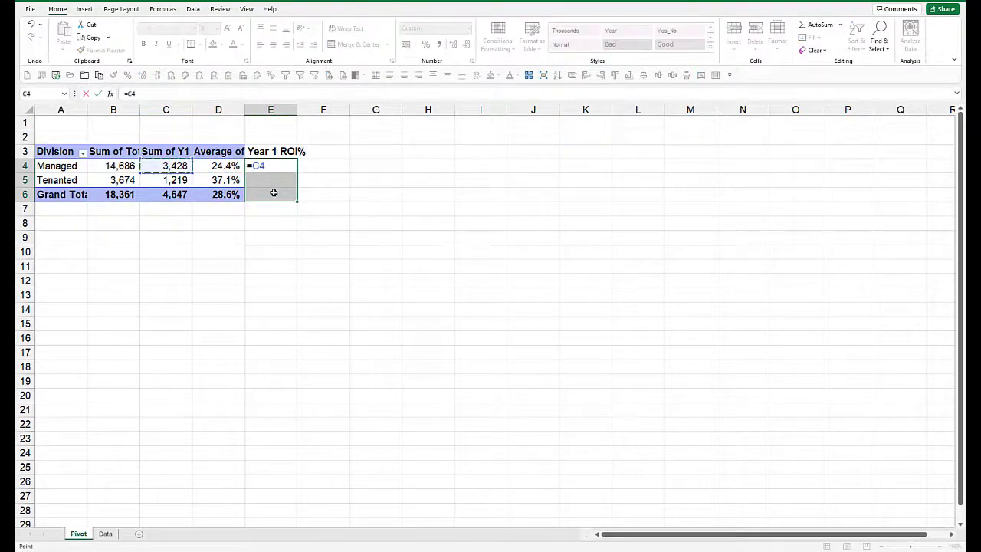
{"action": "type", "text": "/"}
{"action": "key", "text": "Left"}
{"action": "key", "text": "Left"}
{"action": "key", "text": "Left"}
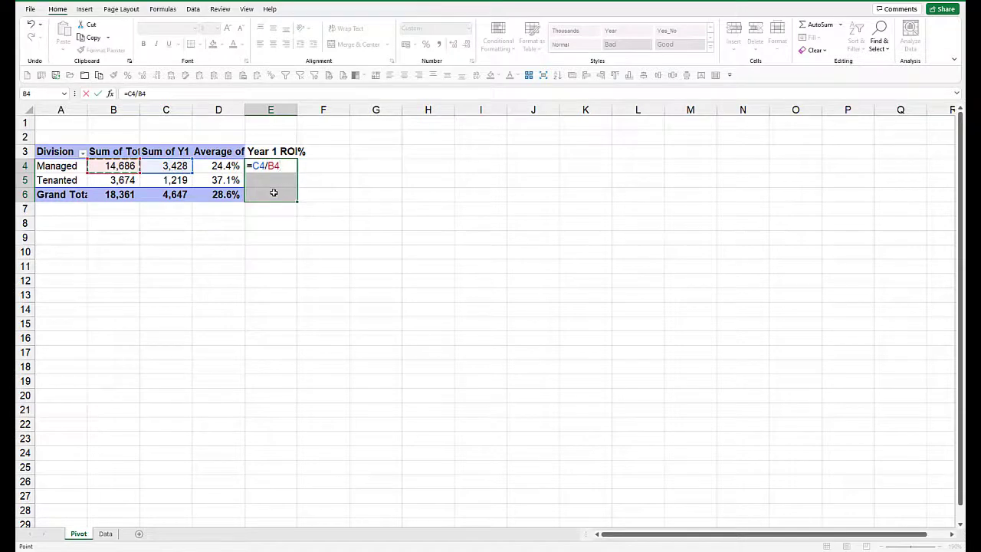
{"action": "key", "text": "ctrl+Return"}
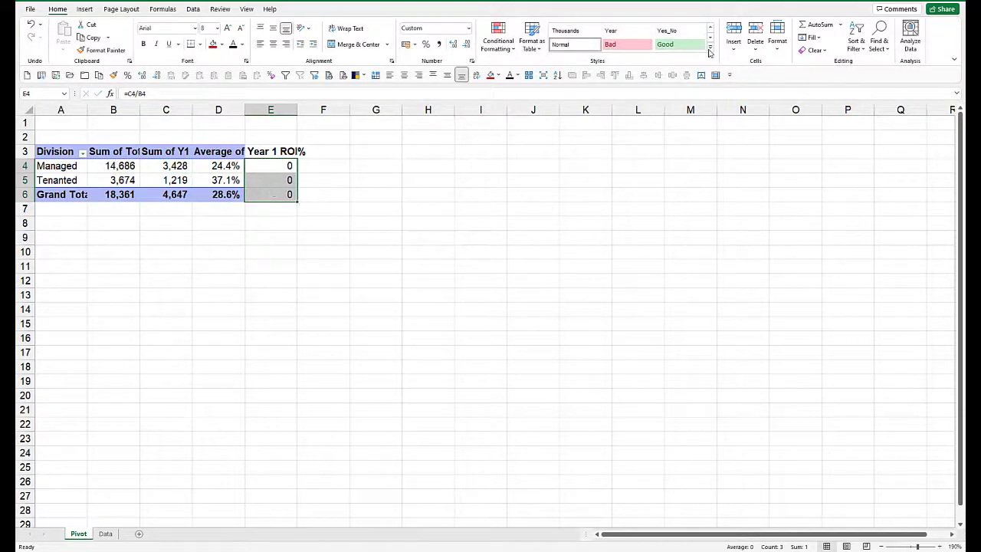
Apply the Percentage cell style to the ratio formulas in E4:E6 and move E3:E6 to F3:F6
{"action": "left_click", "coordinate": [710, 52]}
{"action": "left_click", "coordinate": [582, 59]}
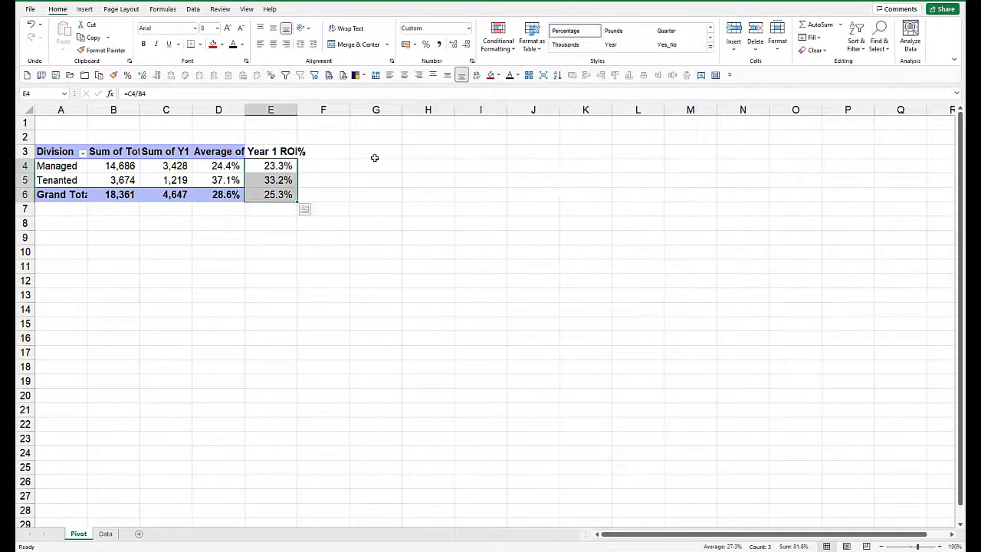
{"action": "left_click", "coordinate": [278, 195]}
{"action": "left_click_drag", "start_coordinate": [275, 153], "coordinate": [314, 184]}
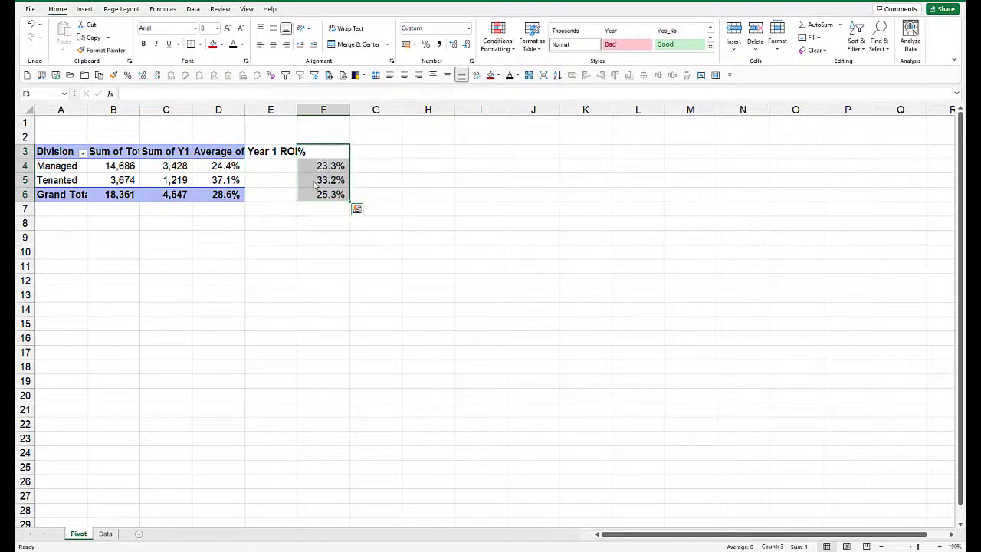
{"action": "left_click", "coordinate": [316, 197]}
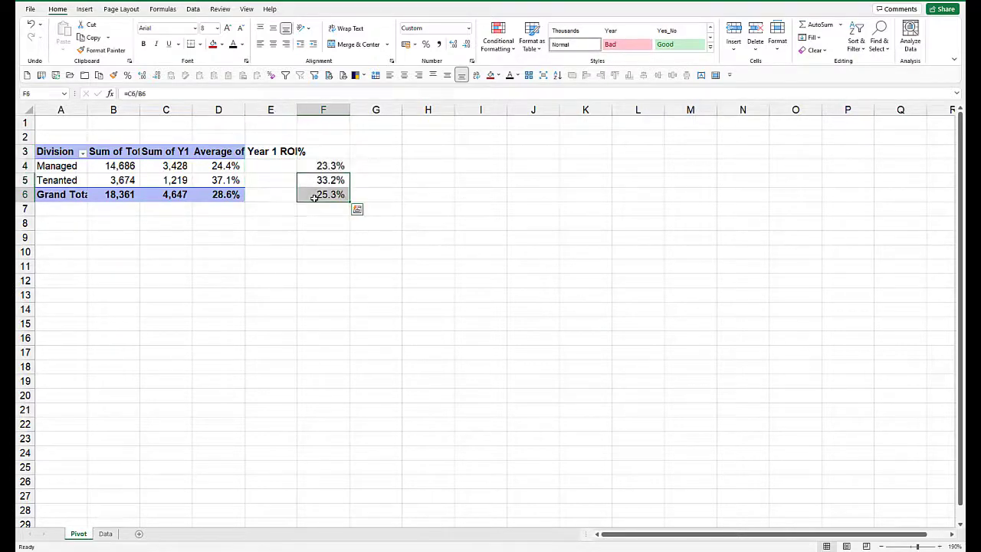
Remove the Average of Year 1 ROI% field from the PivotTable values
{"action": "left_click", "coordinate": [217, 165]}
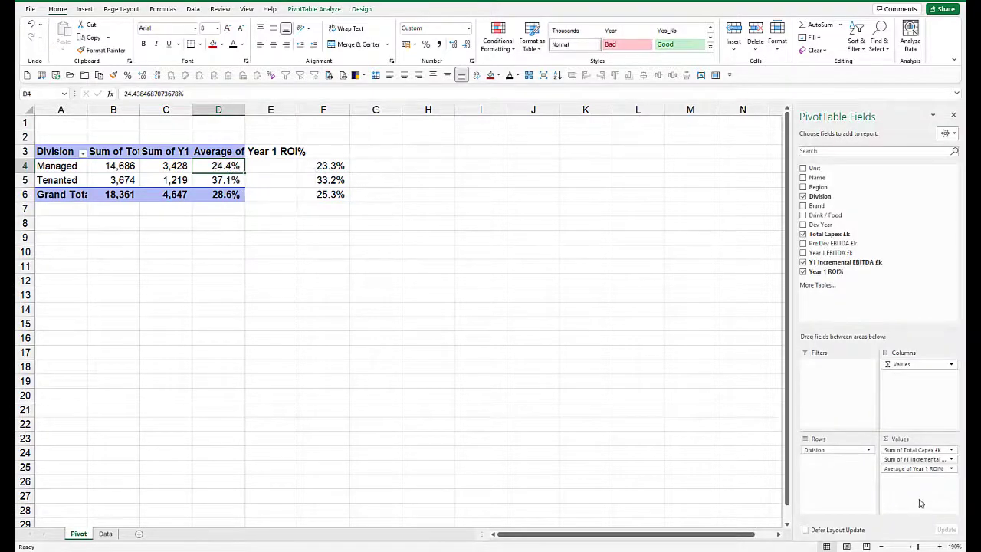
{"action": "left_click_drag", "start_coordinate": [928, 468], "coordinate": [711, 463]}
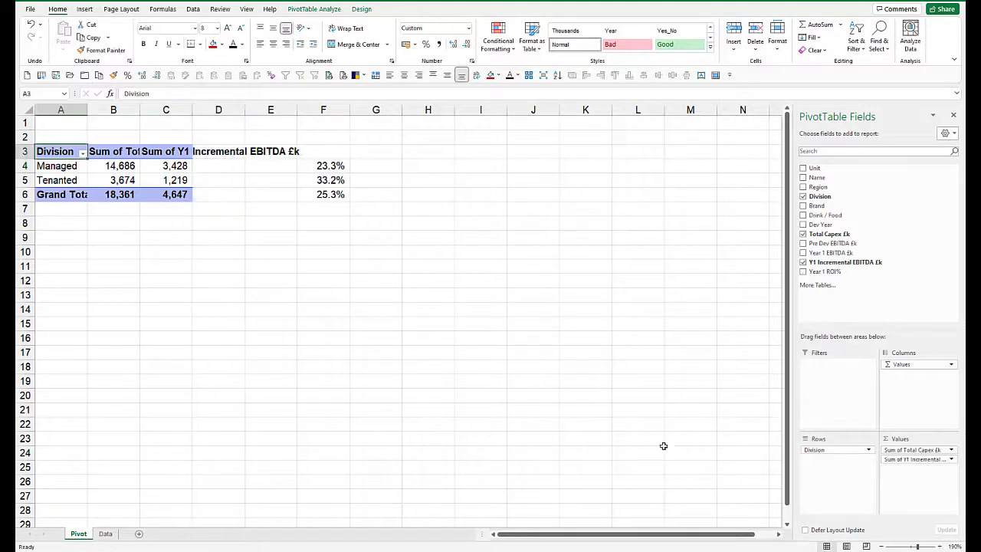
Add a calculated field named ROI to the PivotTable that divides Y1 Incremental EBITDA £k by Total Capex £k
{"action": "left_click", "coordinate": [176, 165]}
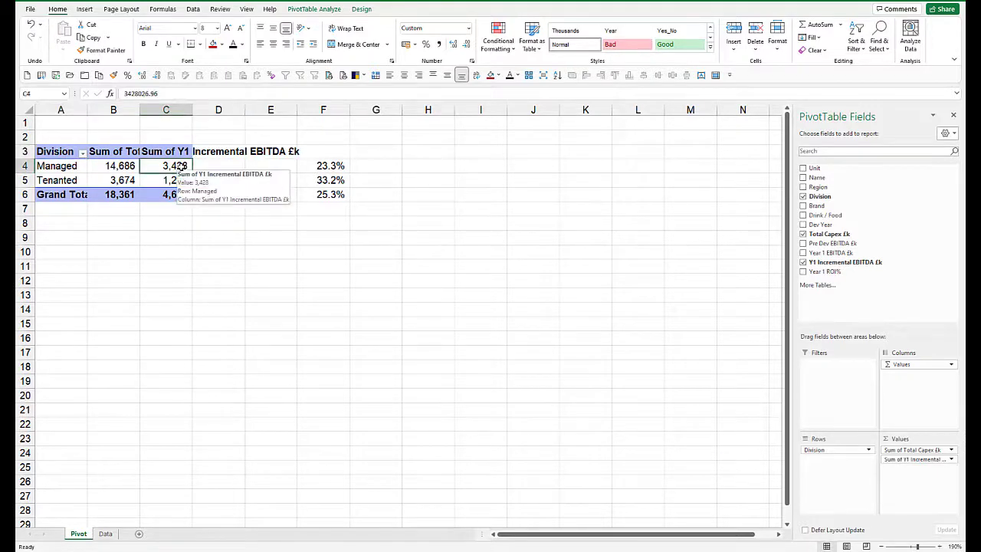
{"action": "left_click", "coordinate": [314, 9]}
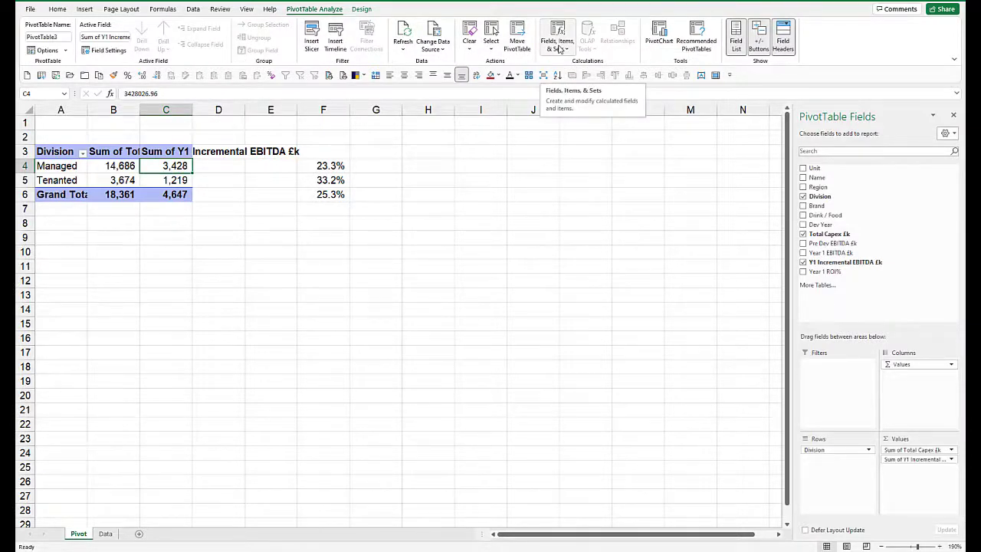
{"action": "left_click", "coordinate": [559, 49]}
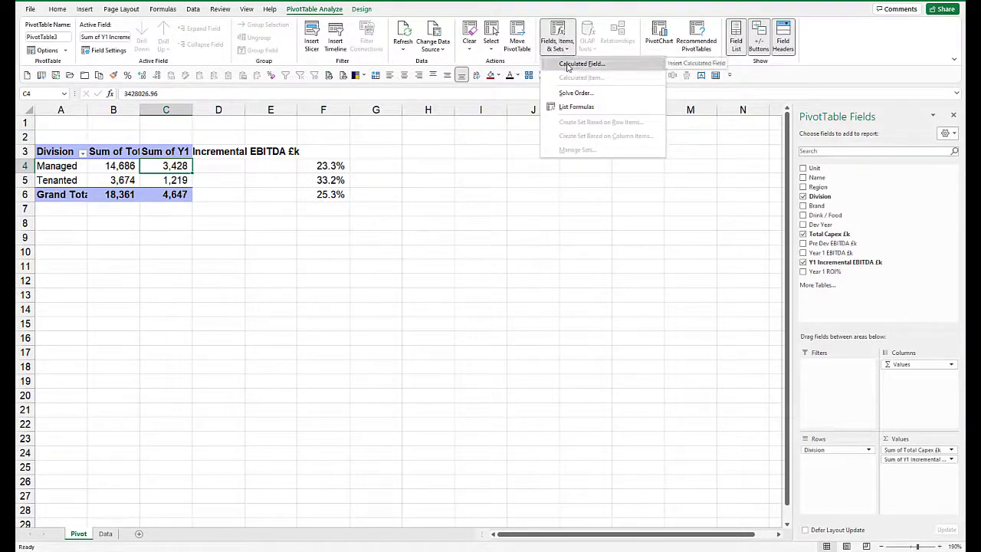
{"action": "left_click", "coordinate": [569, 64]}
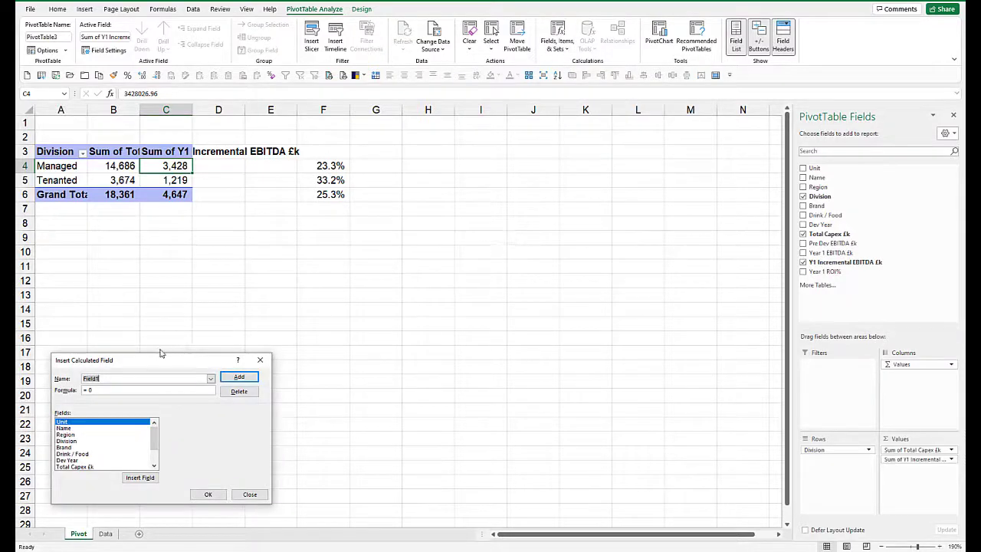
{"action": "type", "text": "ROI"}
{"action": "left_click_drag", "start_coordinate": [154, 441], "coordinate": [154, 457]}
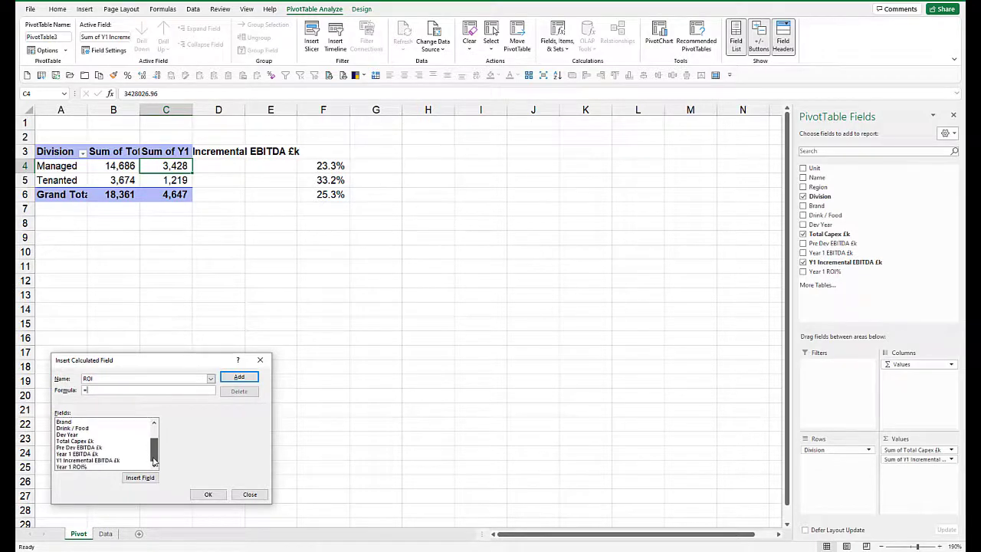
{"action": "left_click", "coordinate": [98, 460]}
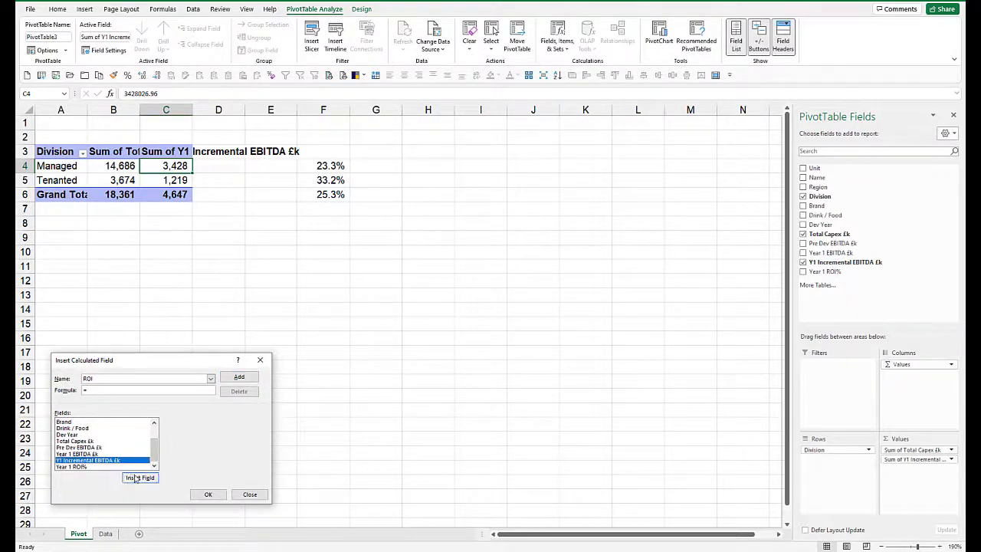
{"action": "left_click", "coordinate": [140, 477]}
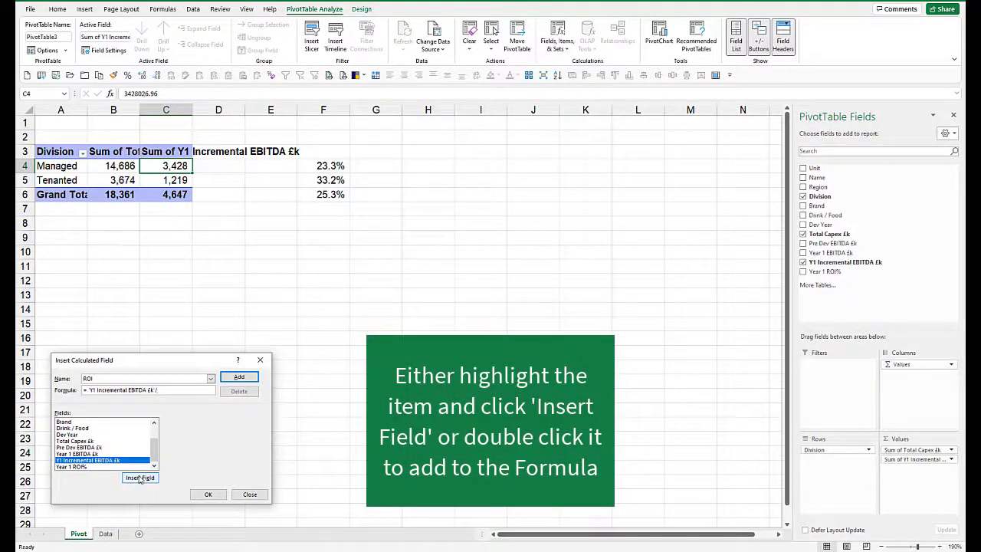
{"action": "type", "text": "/"}
{"action": "double_click", "coordinate": [82, 443]}
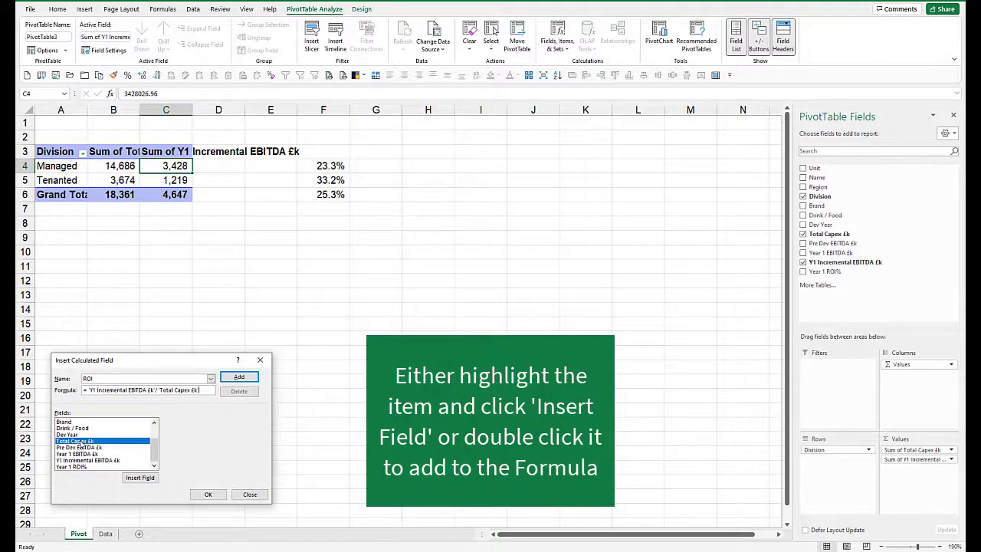
{"action": "left_click", "coordinate": [213, 497]}
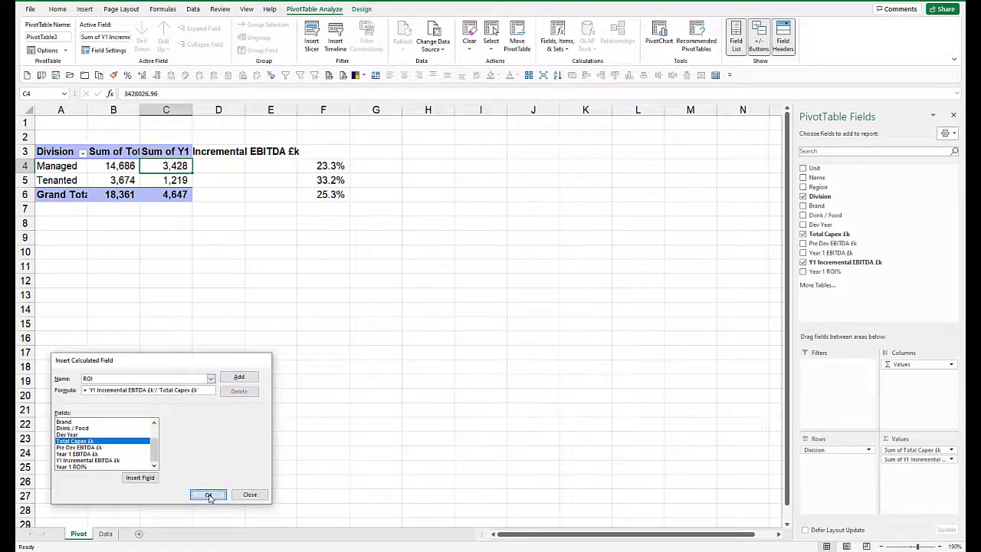
Set the number format of the Sum of ROI value field to a percentage with one decimal place
{"action": "left_click", "coordinate": [226, 170]}
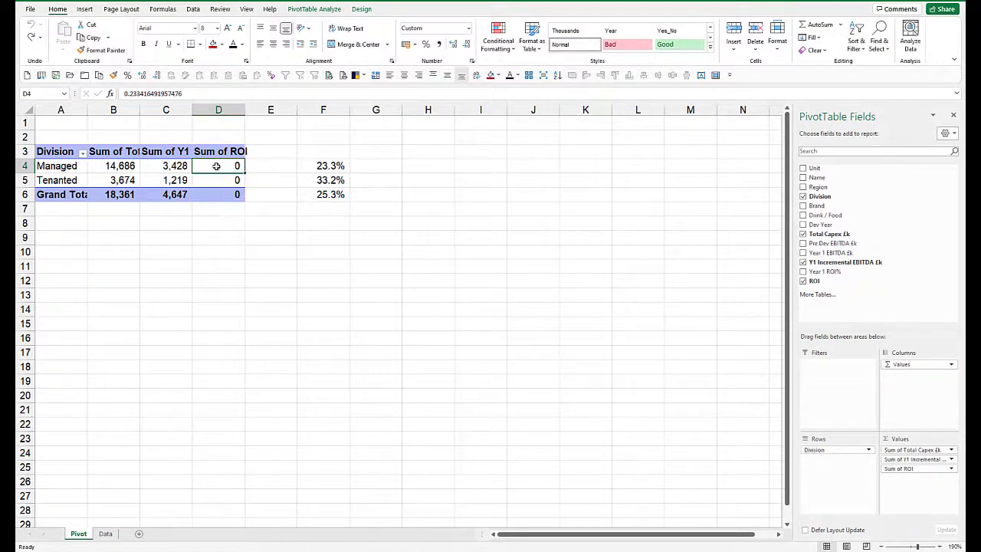
{"action": "right_click", "coordinate": [216, 166]}
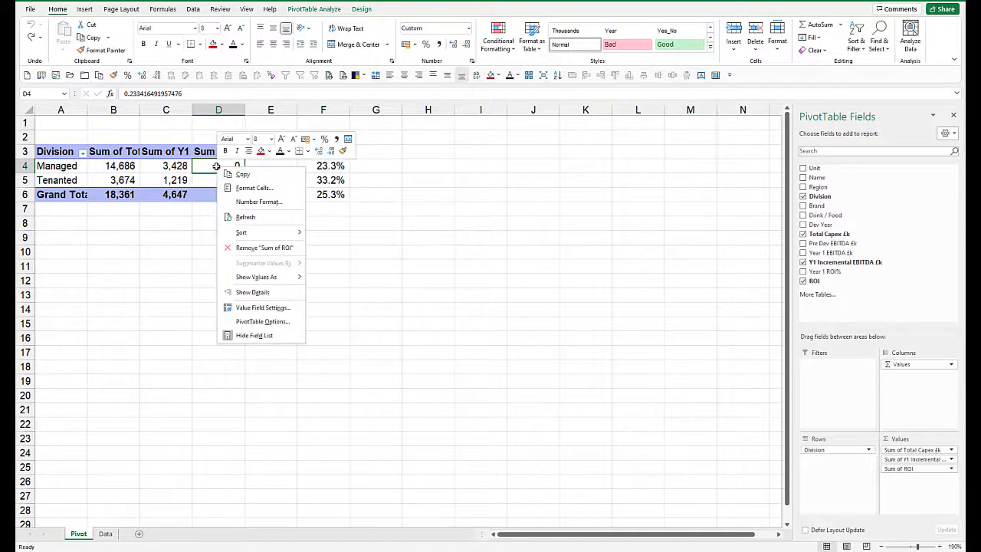
{"action": "left_click", "coordinate": [253, 201]}
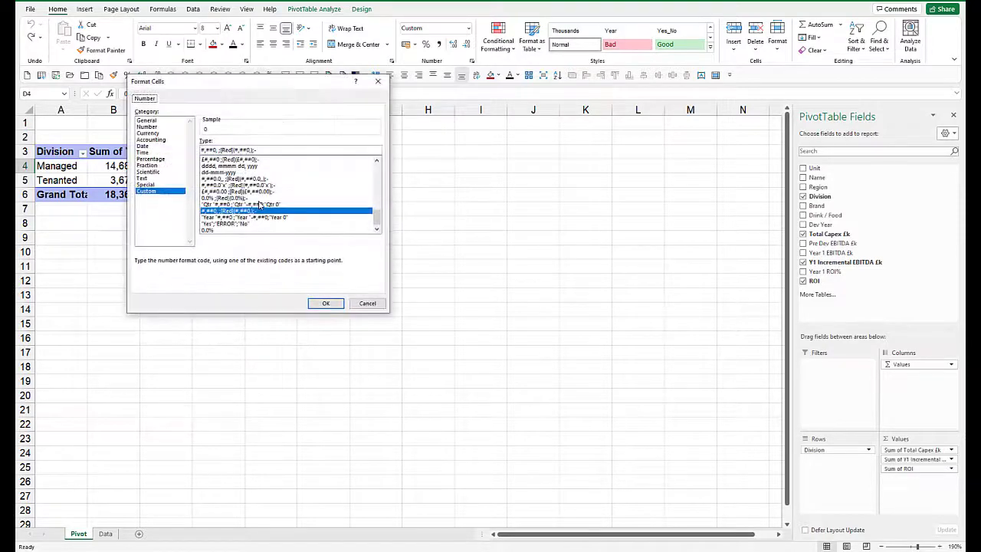
{"action": "left_click", "coordinate": [326, 302]}
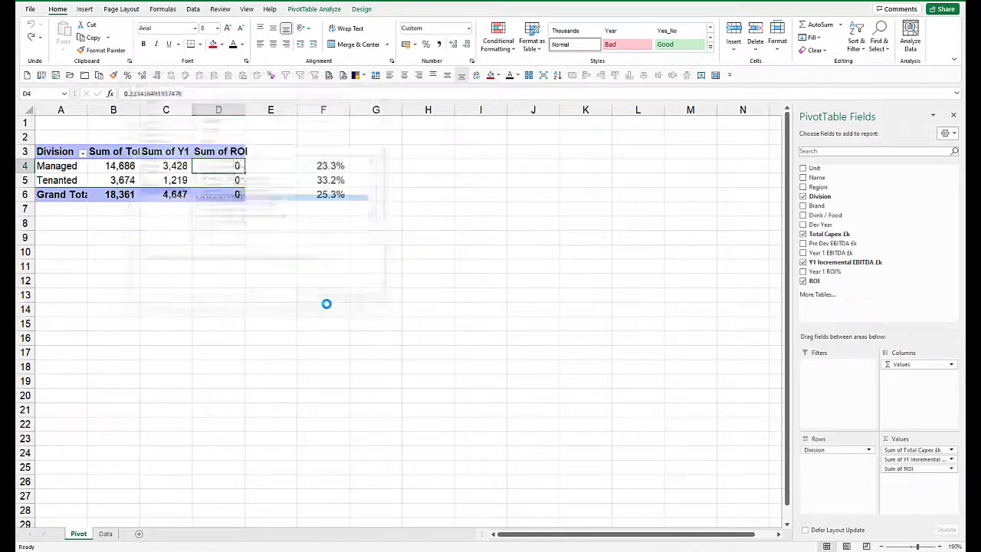
Compare the ROI field with the manual ratio formulas in column F and delete column F
{"action": "left_click", "coordinate": [326, 166]}
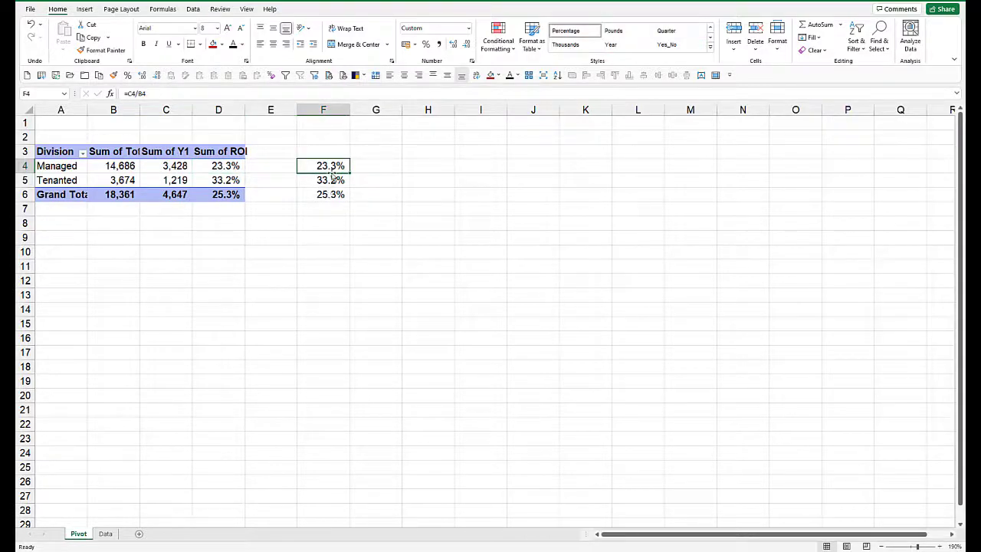
{"action": "left_click", "coordinate": [236, 166]}
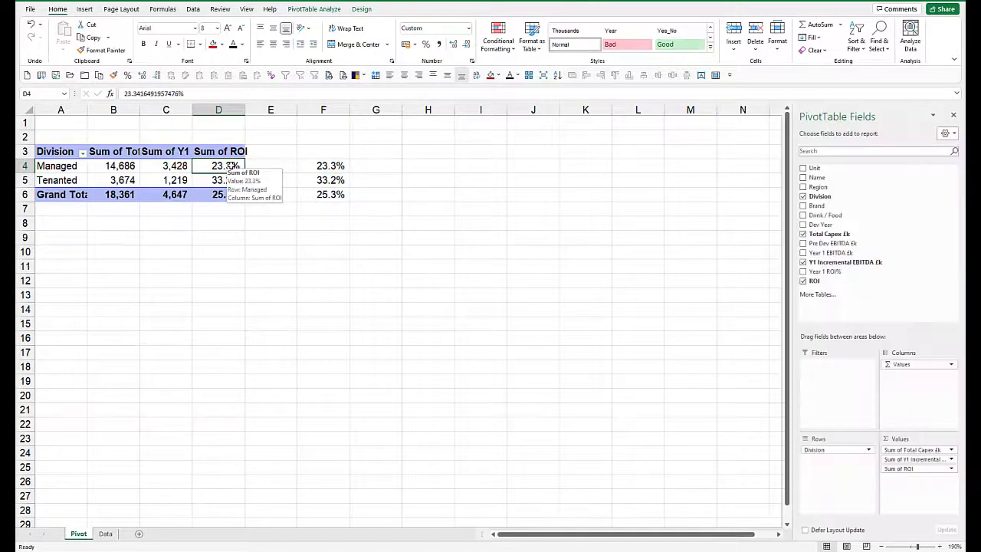
{"action": "left_click", "coordinate": [322, 110]}
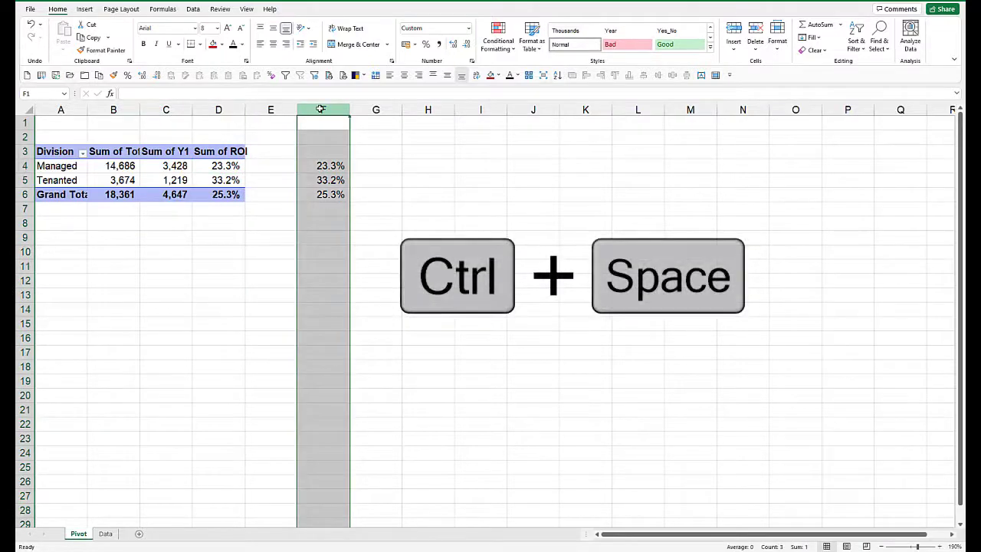
{"action": "key", "text": "ctrl+minus"}
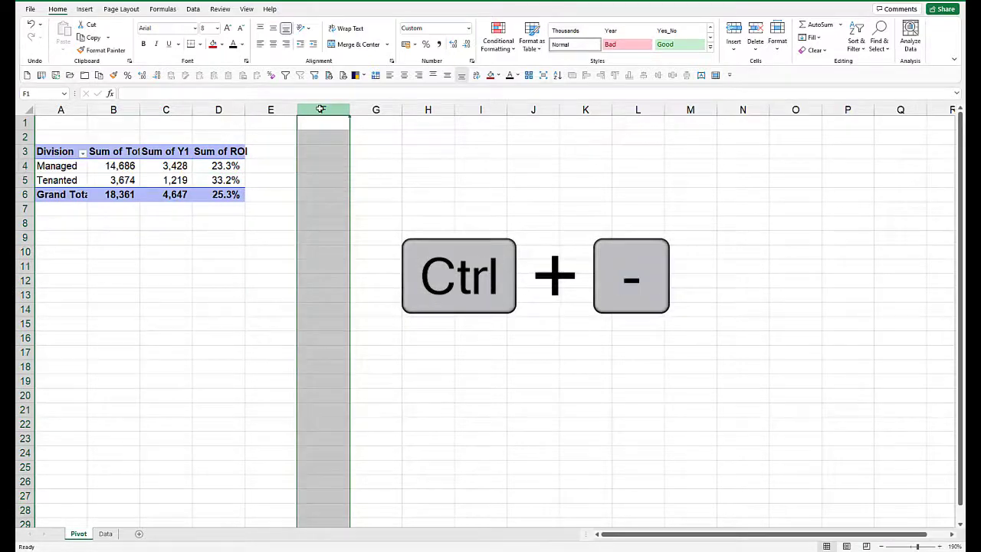
Copy the division PivotTable in A3:D6 and paste the duplicate at A12 on the same sheet
{"action": "left_click", "coordinate": [216, 194]}
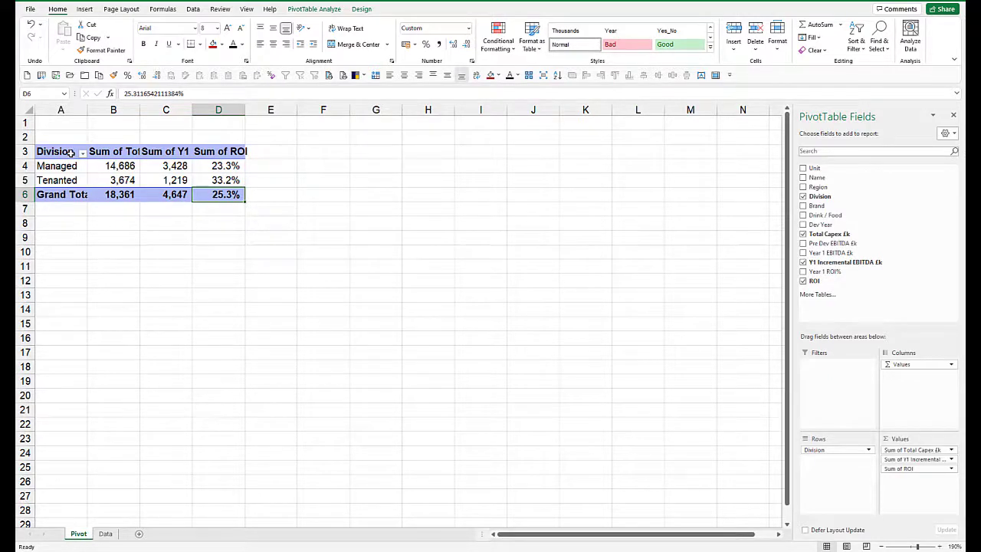
{"action": "mouse_move", "coordinate": [221, 195]}
{"action": "left_click_drag", "start_coordinate": [61, 156], "coordinate": [220, 195]}
{"action": "key", "text": "ctrl+c"}
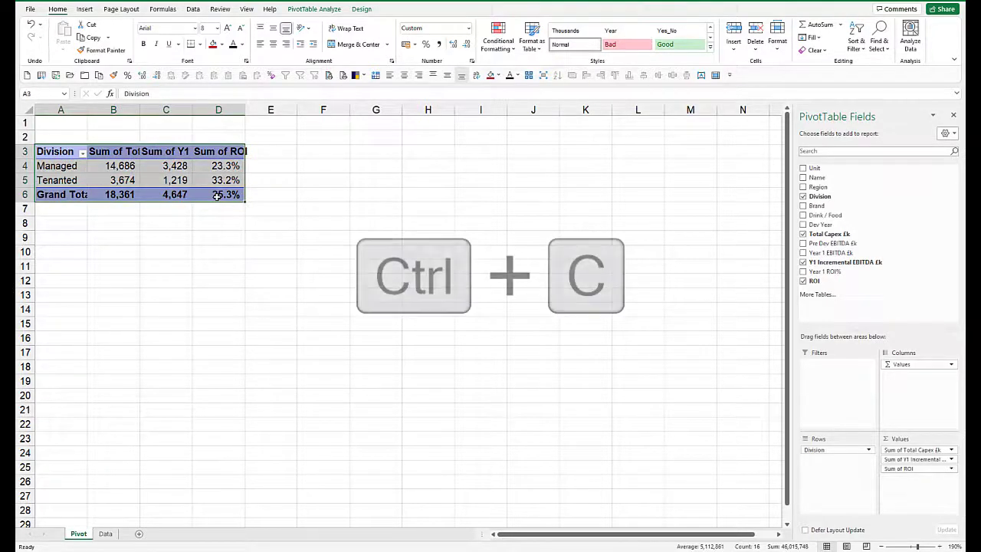
{"action": "left_click", "coordinate": [72, 283]}
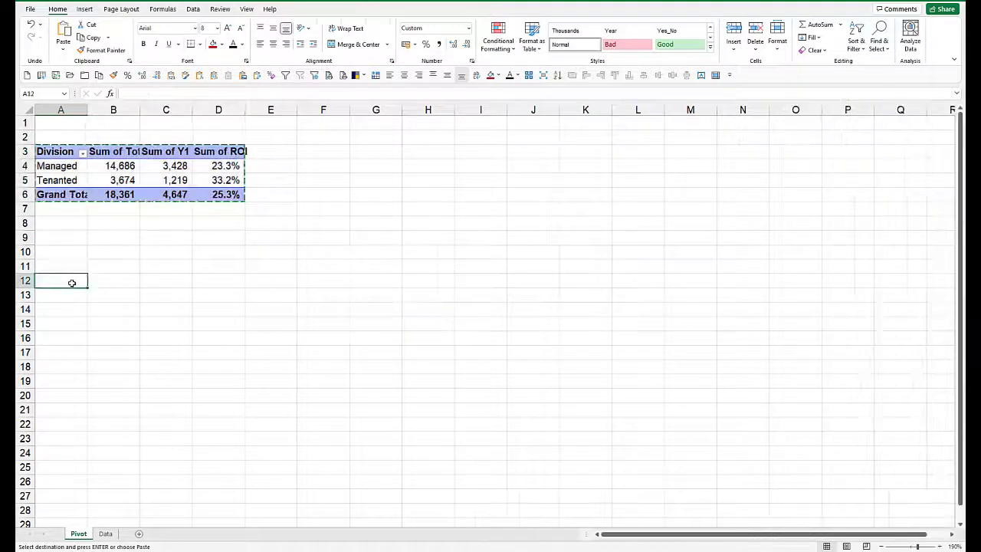
{"action": "key", "text": "ctrl+v"}
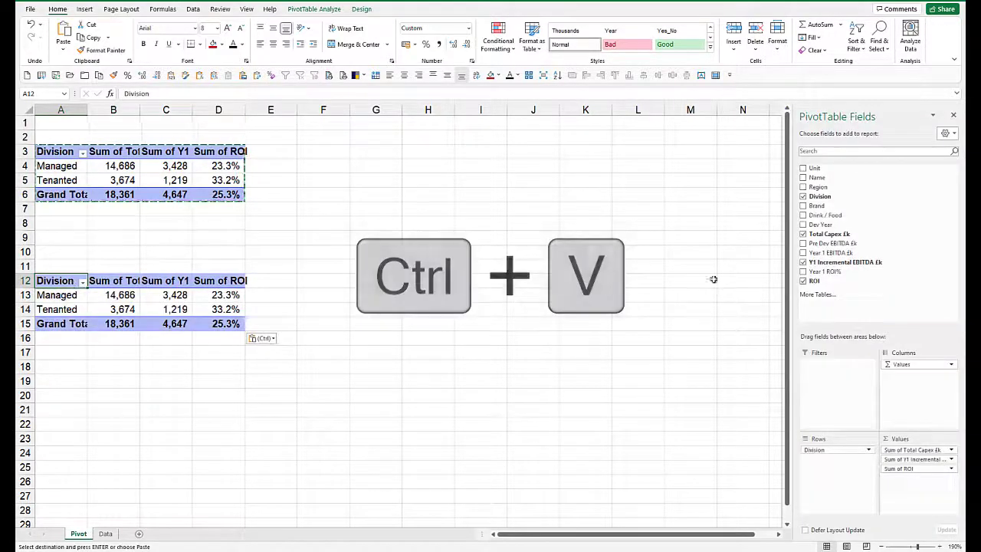
Replace Division with Dev Year as the row field of the PivotTable at A12 and check its grand total ROI
{"action": "left_click_drag", "start_coordinate": [824, 452], "coordinate": [685, 381]}
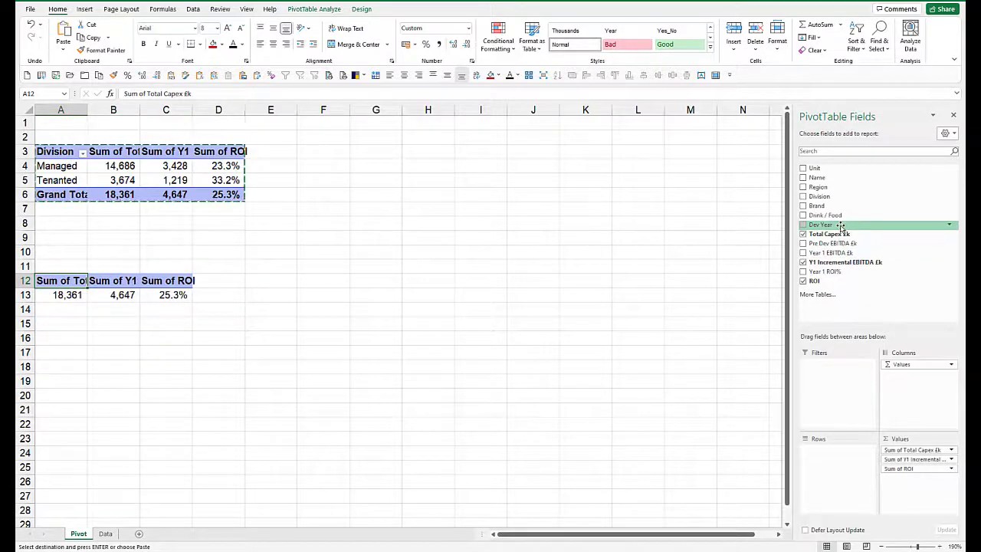
{"action": "left_click_drag", "start_coordinate": [847, 227], "coordinate": [827, 461]}
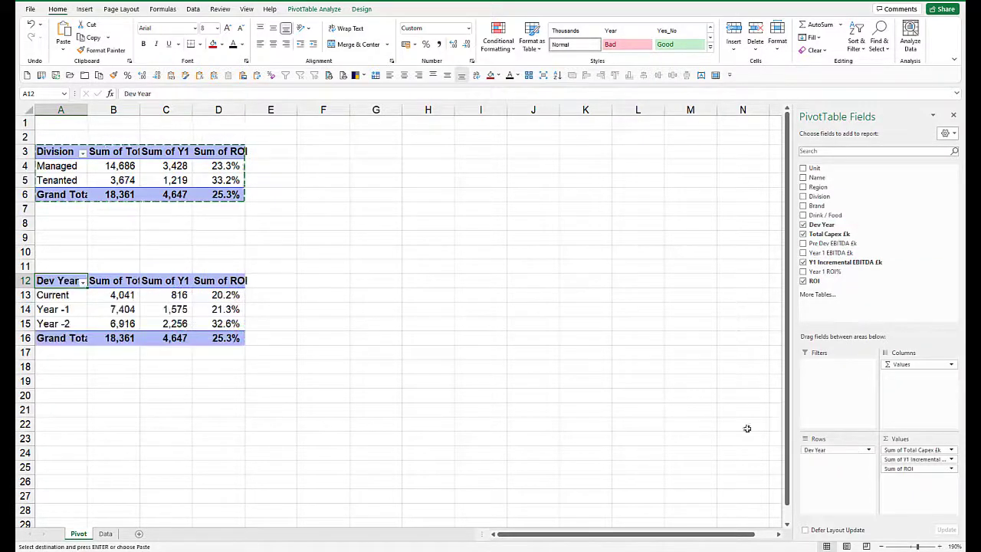
{"action": "left_click", "coordinate": [217, 340]}
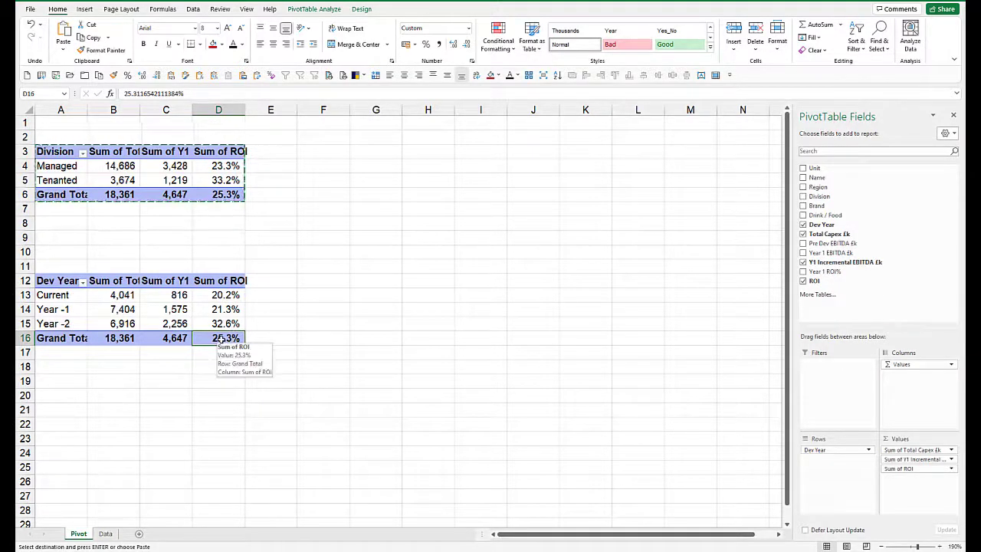
{"action": "key", "text": "Escape"}
Copy the Dev Year PivotTable in A12:D16 and paste the duplicate at A23
{"action": "scroll", "coordinate": [230, 303], "scroll_direction": "down", "scroll_amount": 1}
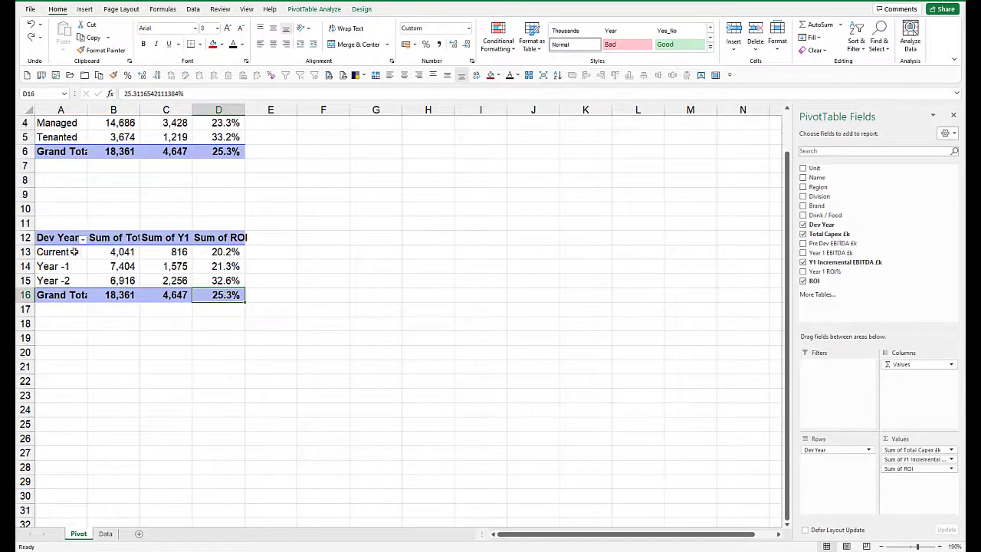
{"action": "left_click_drag", "start_coordinate": [59, 238], "coordinate": [226, 295]}
{"action": "key", "text": "ctrl+c"}
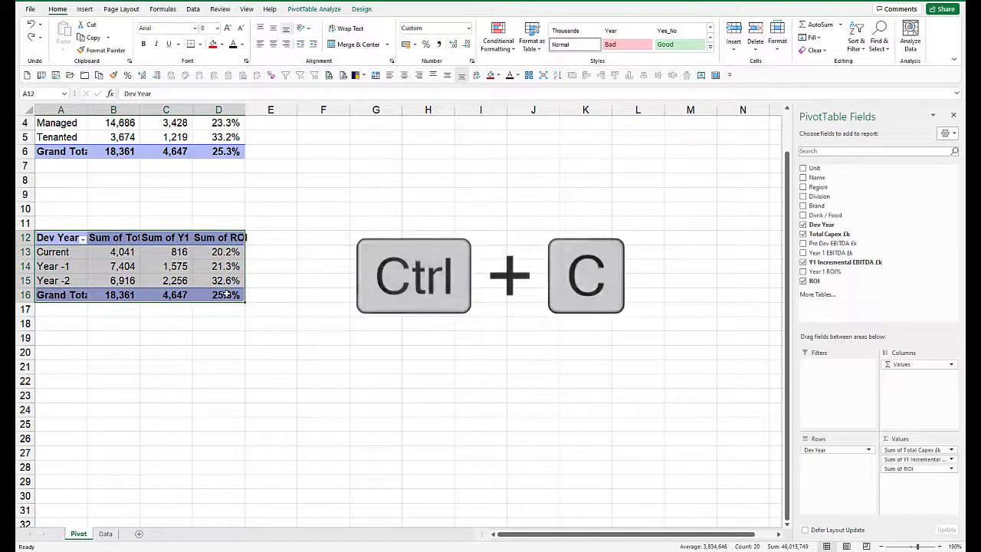
{"action": "left_click", "coordinate": [67, 397]}
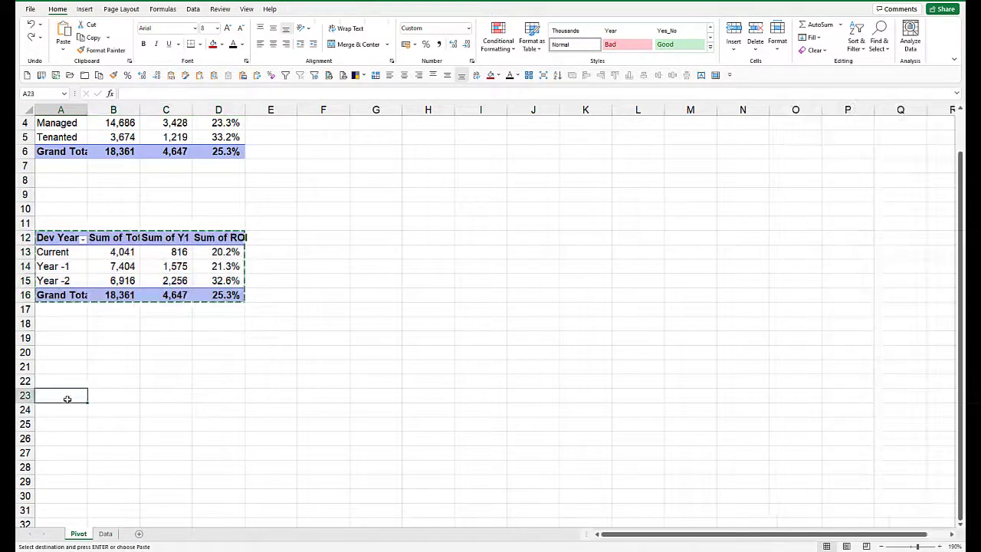
{"action": "key", "text": "ctrl+v"}
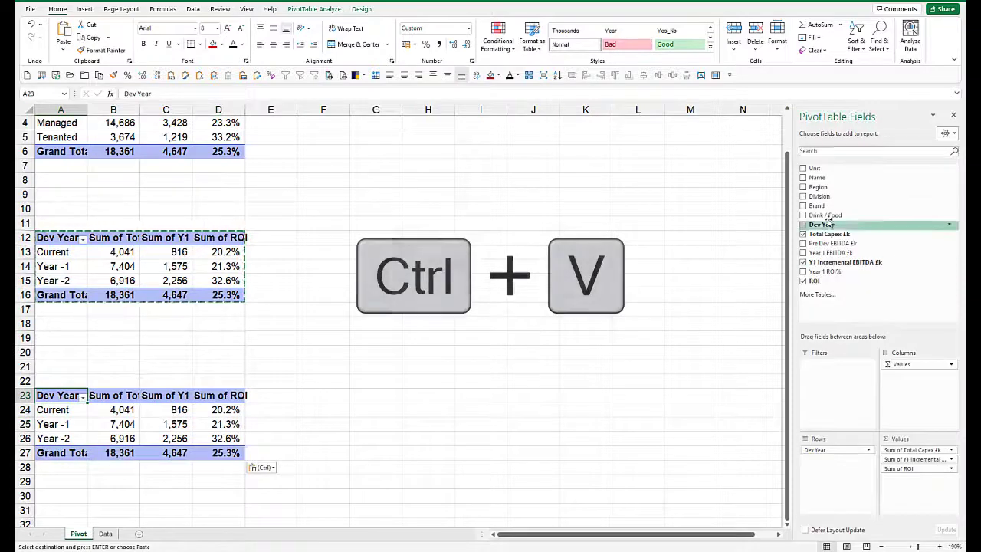
Add Division as a report filter to the PivotTable at A23, filter it to Managed and compare its ROI with the division table
{"action": "left_click_drag", "start_coordinate": [824, 197], "coordinate": [841, 358]}
{"action": "left_click_drag", "start_coordinate": [834, 395], "coordinate": [834, 393]}
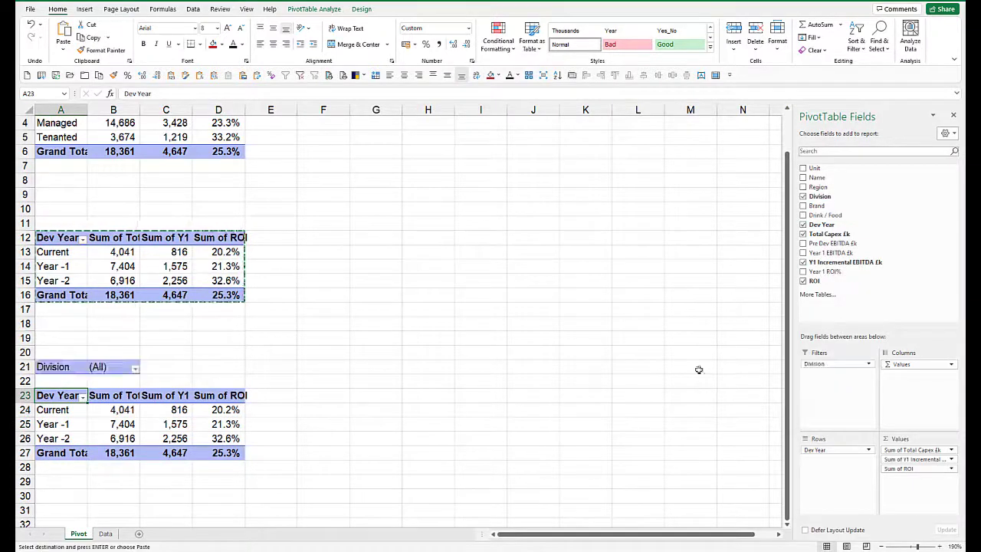
{"action": "left_click", "coordinate": [134, 369]}
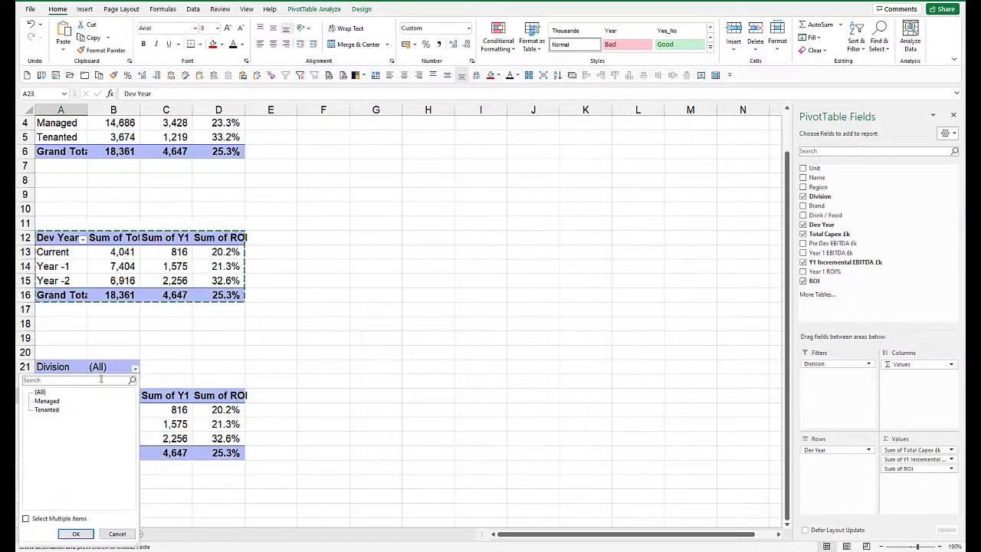
{"action": "left_click", "coordinate": [86, 533]}
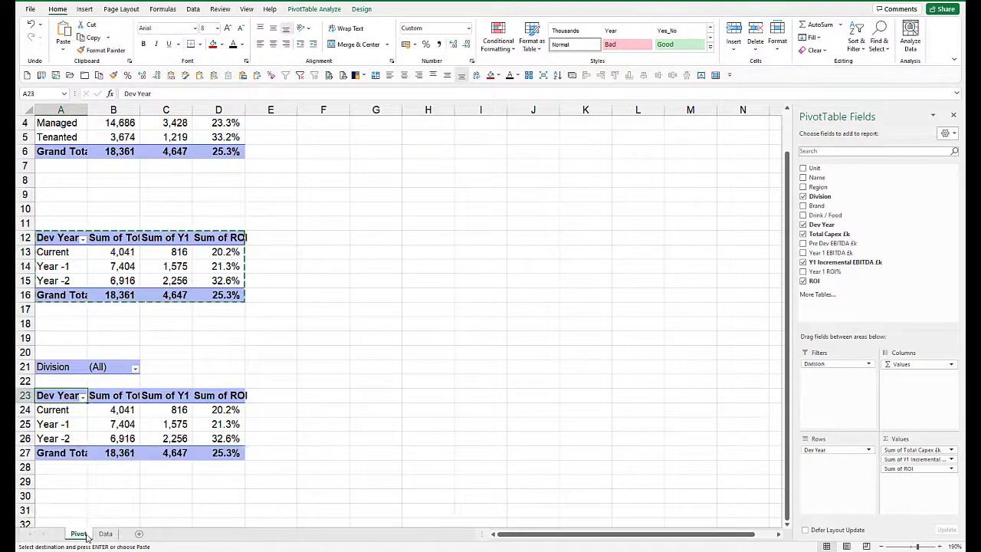
{"action": "left_click", "coordinate": [220, 453]}
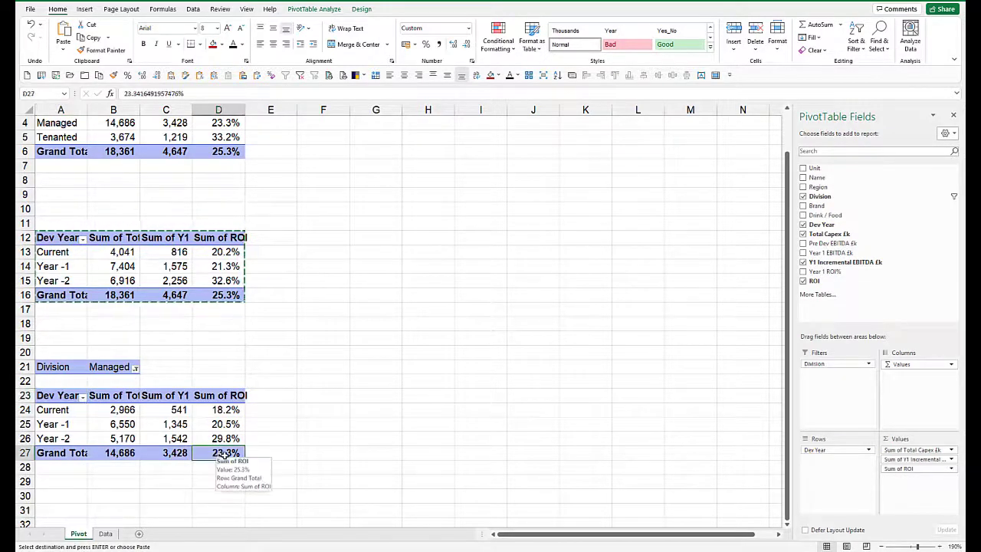
{"action": "scroll", "coordinate": [228, 145], "scroll_direction": "up", "scroll_amount": 1}
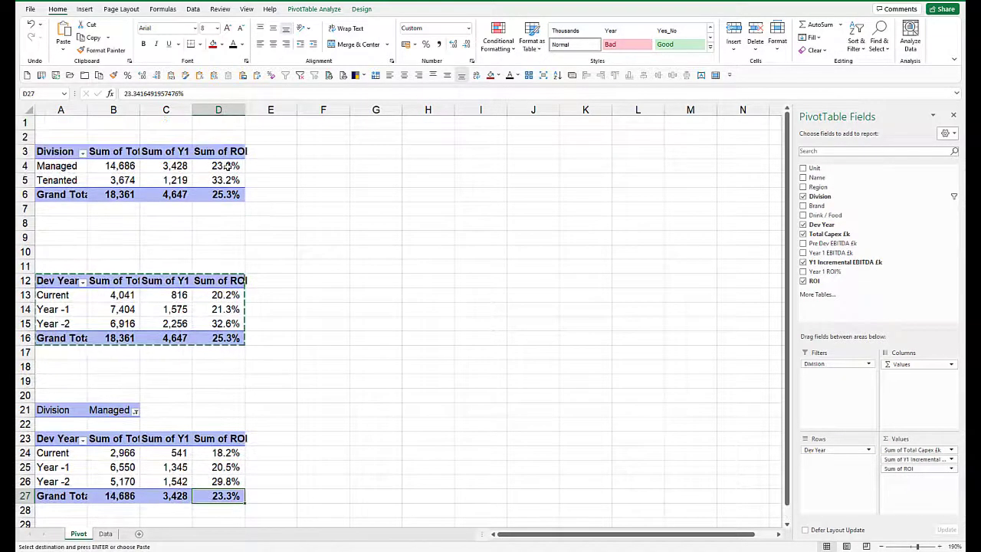
{"action": "left_click", "coordinate": [227, 165]}
{"action": "scroll", "coordinate": [255, 275], "scroll_direction": "down", "scroll_amount": 2}
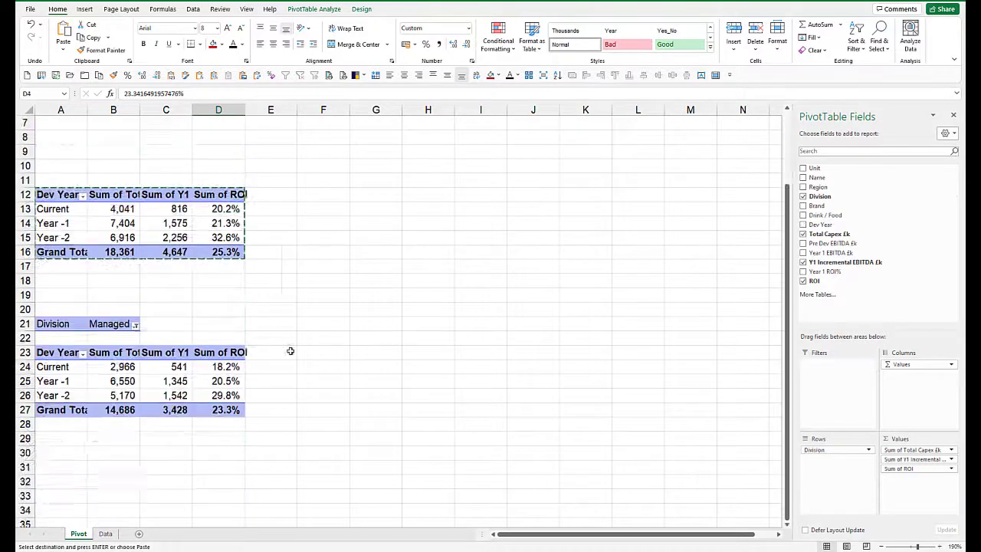
Replace Dev Year with Brand as the row field of the Managed-filtered PivotTable and check the brand and total ROI values
{"action": "left_click", "coordinate": [226, 410]}
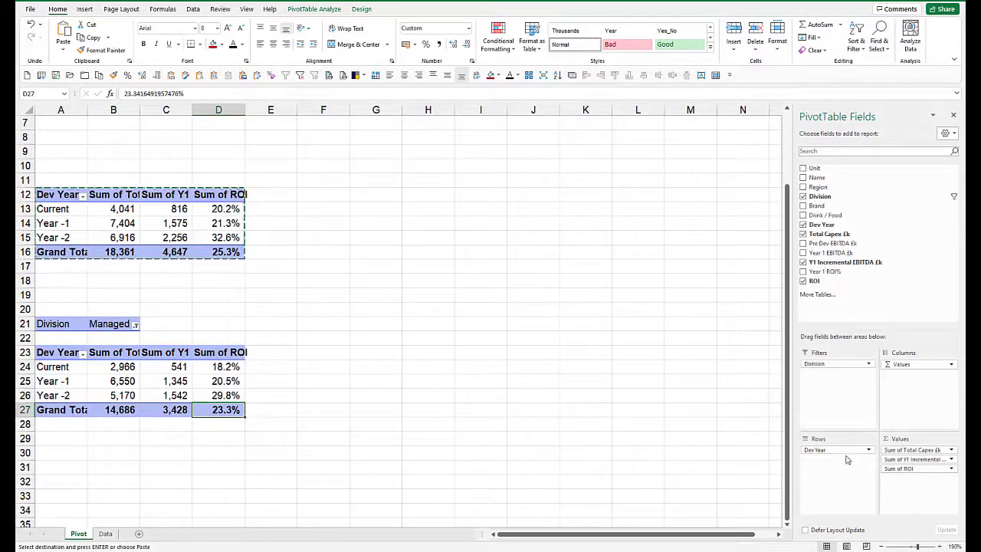
{"action": "left_click_drag", "start_coordinate": [727, 376], "coordinate": [723, 339]}
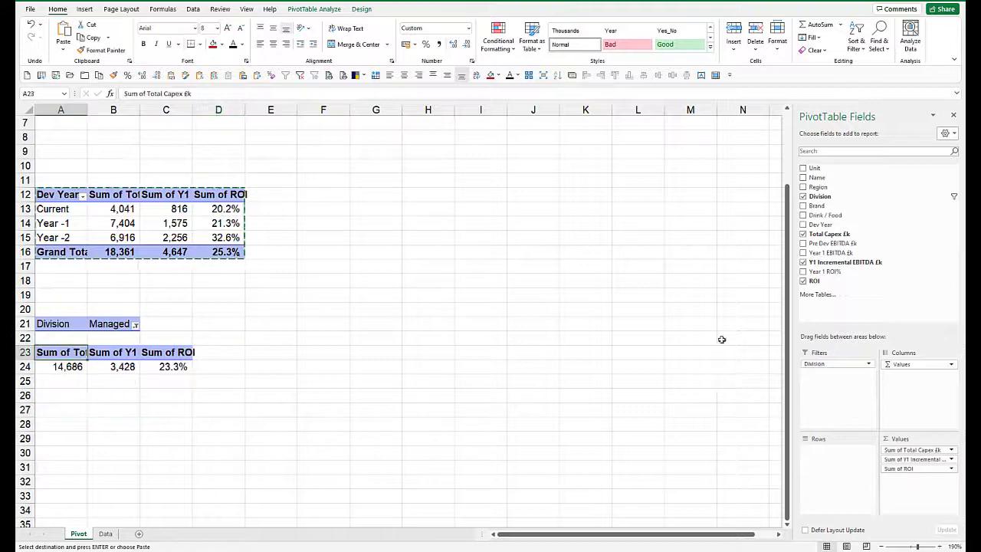
{"action": "left_click_drag", "start_coordinate": [817, 206], "coordinate": [846, 370]}
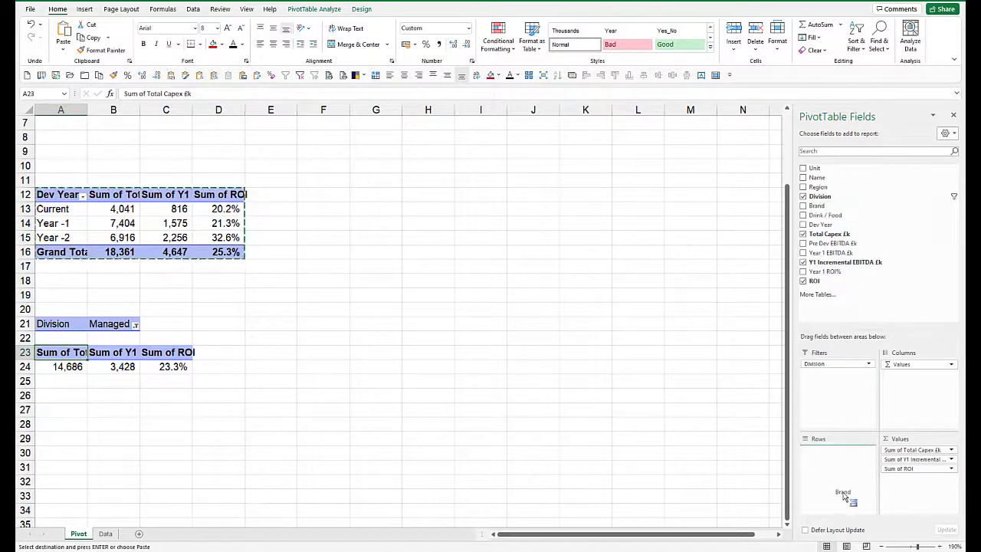
{"action": "left_click_drag", "start_coordinate": [843, 496], "coordinate": [844, 496]}
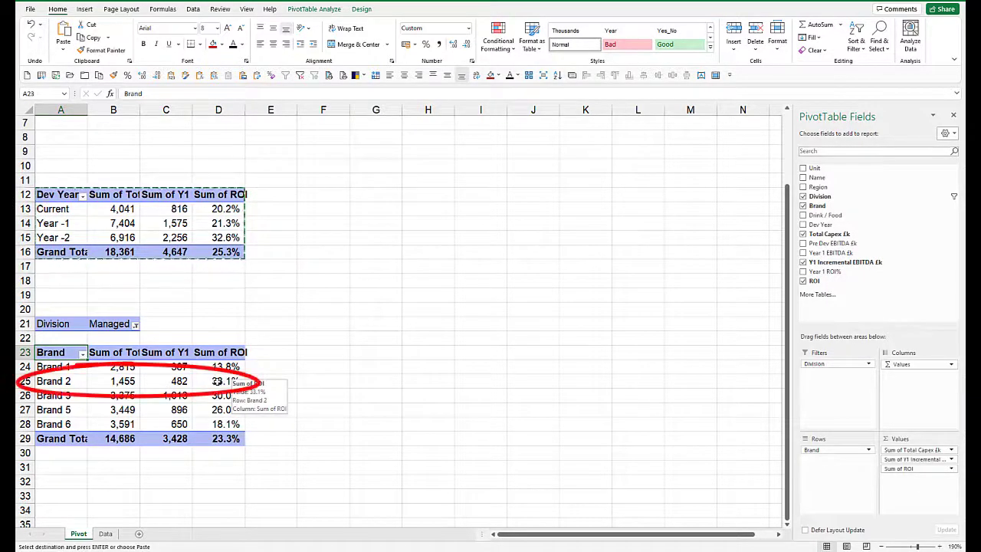
{"action": "left_click", "coordinate": [218, 380]}
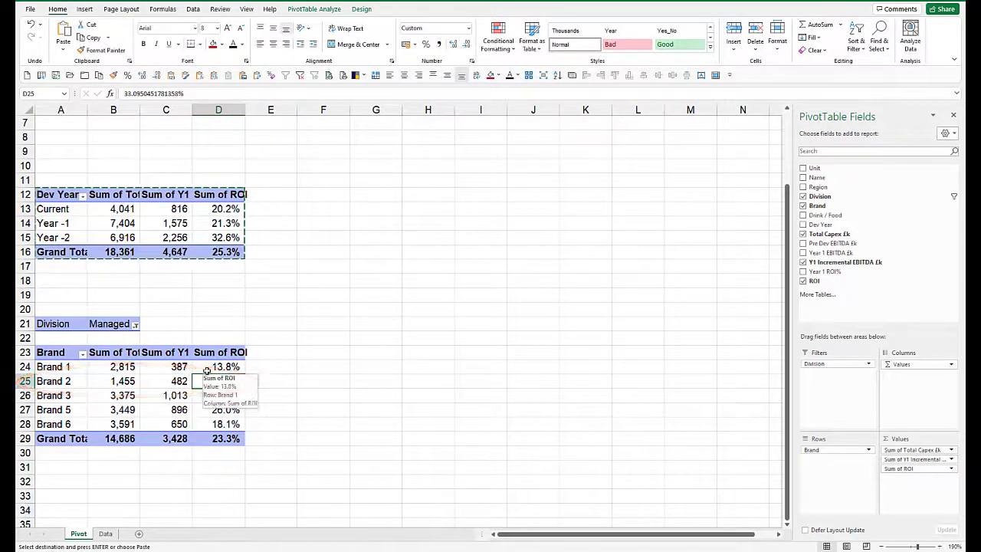
{"action": "left_click", "coordinate": [226, 438]}
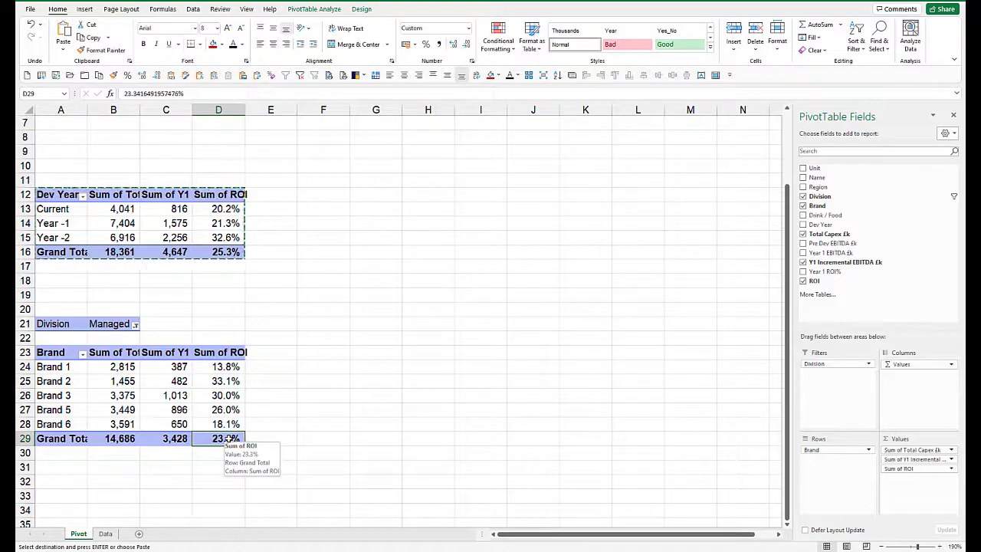